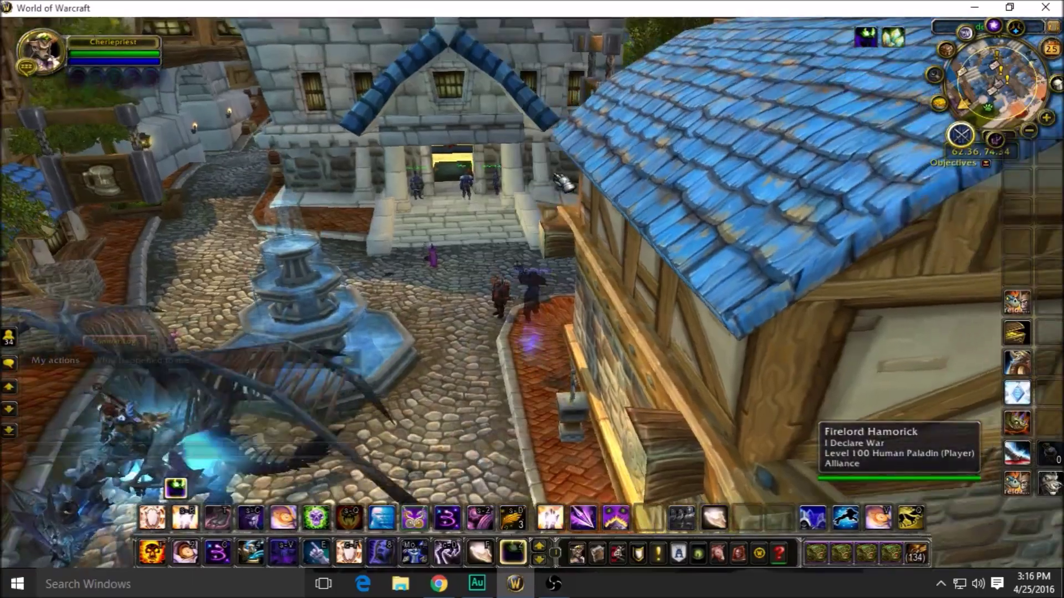
left_click_drag(565, 181, 533, 179)
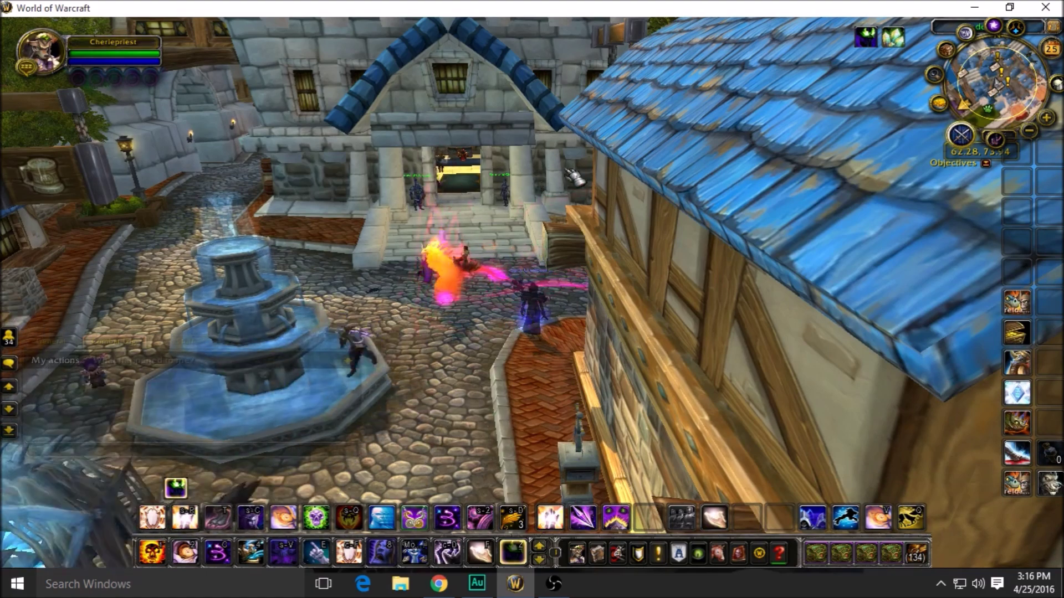
left_click_drag(551, 195, 540, 195)
left_click_drag(674, 175, 673, 175)
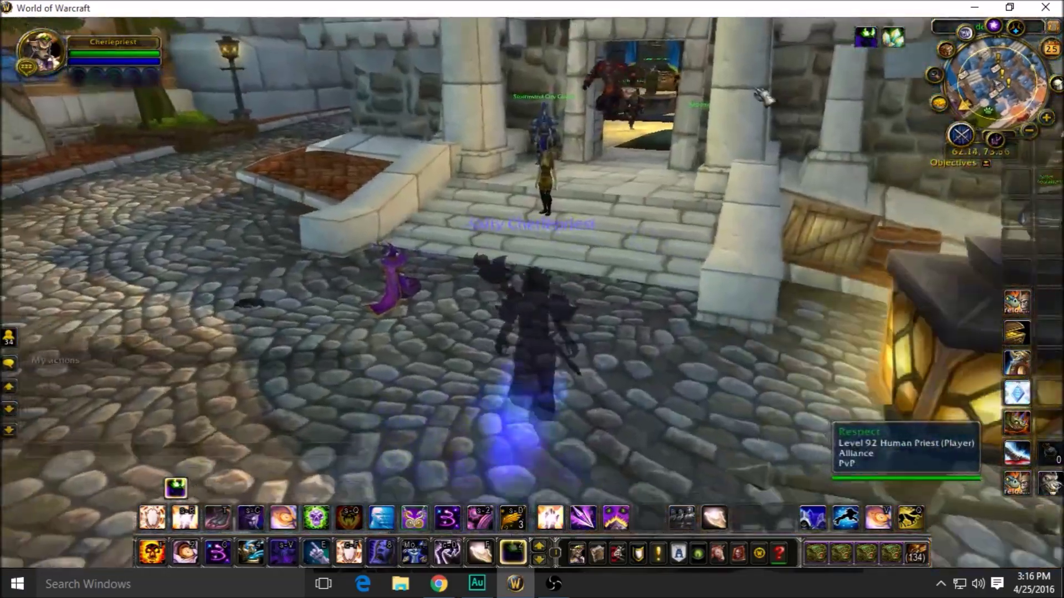
scroll(675, 175, "down", 5)
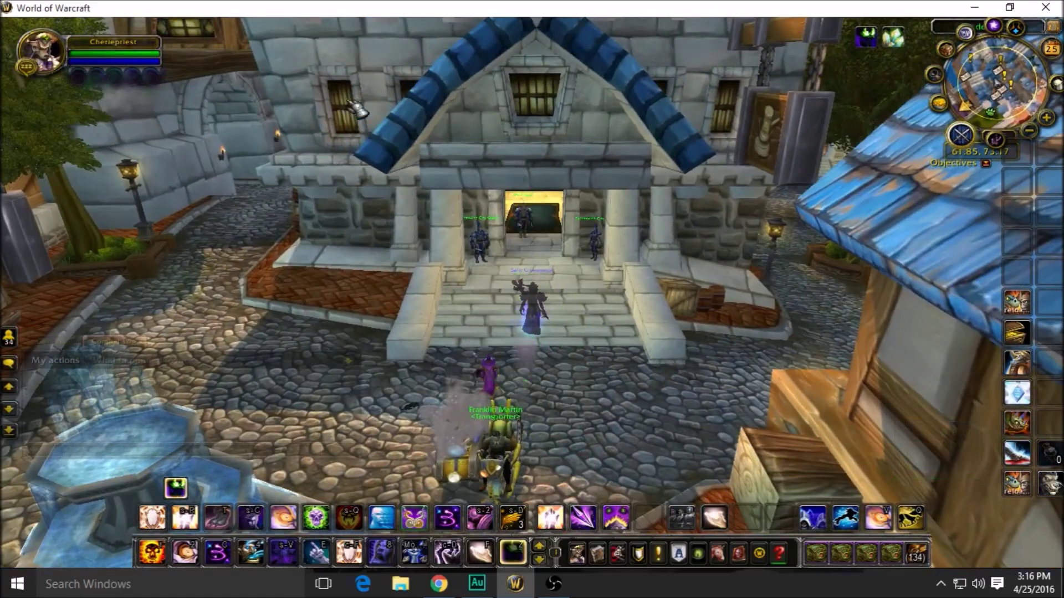
Step: Search Windows for "curse" and launch the Curse Client desktop app
key("super")
type("curt")
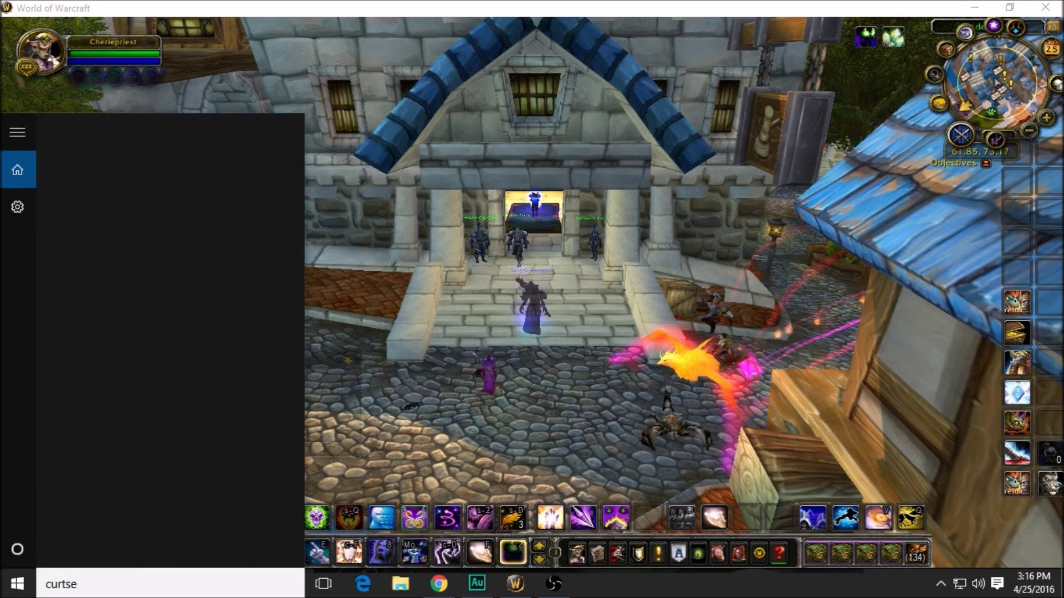
key("BackSpace")
type("se")
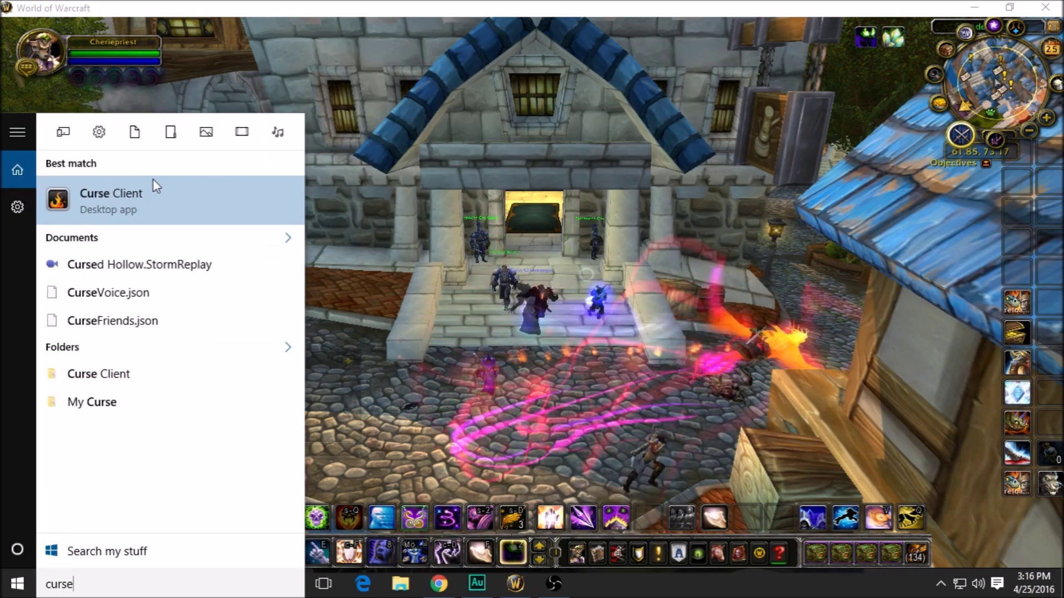
left_click(153, 181)
Step: Look through the list of installed World of Warcraft addons, including the TradeSkillMaster modules
scroll(793, 304, "down", 10)
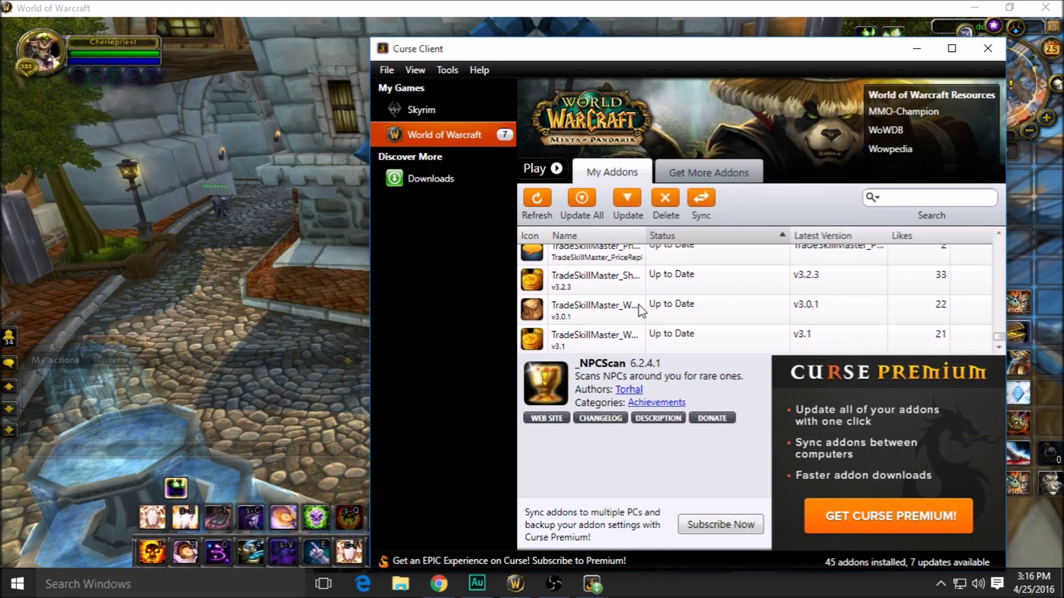
scroll(641, 310, "up", 10)
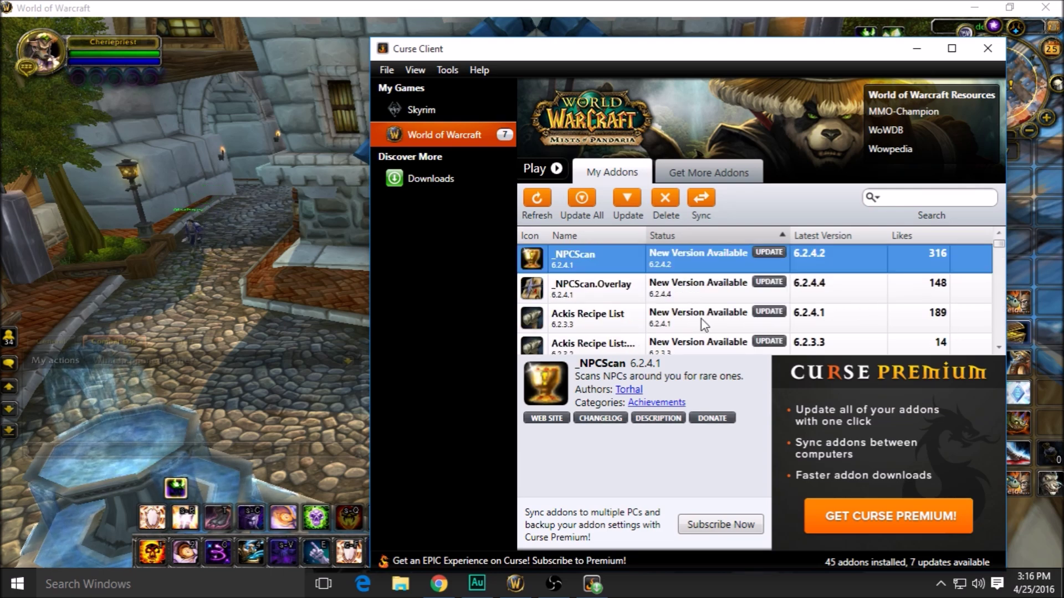
scroll(704, 322, "down", 10)
scroll(702, 327, "up", 10)
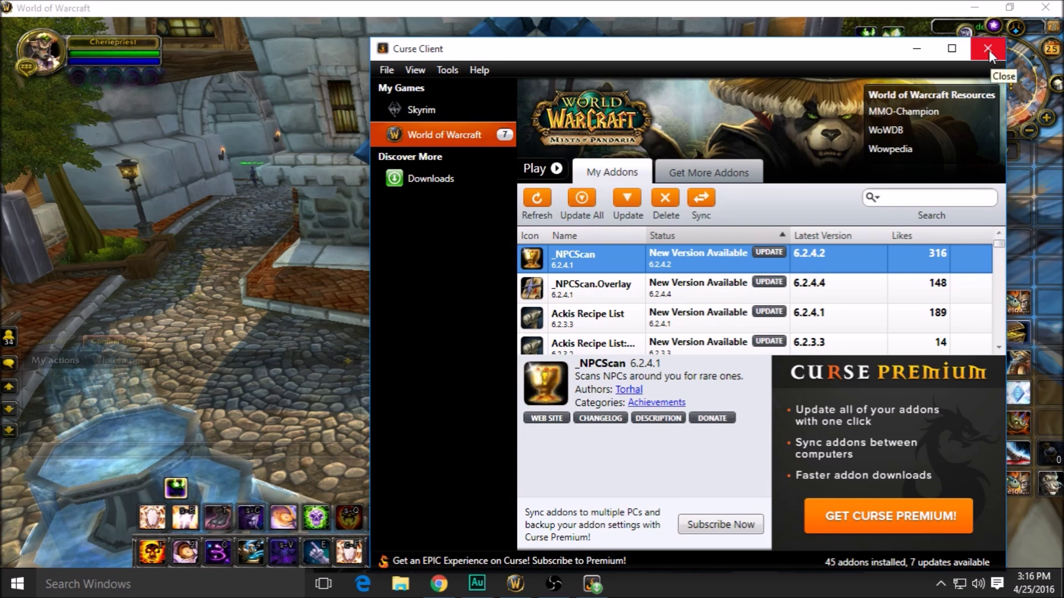
Step: Switch to the TradeSkillMaster website in Chrome and review its WoW Addon, Desktop Application and Web Database sections
left_click(446, 596)
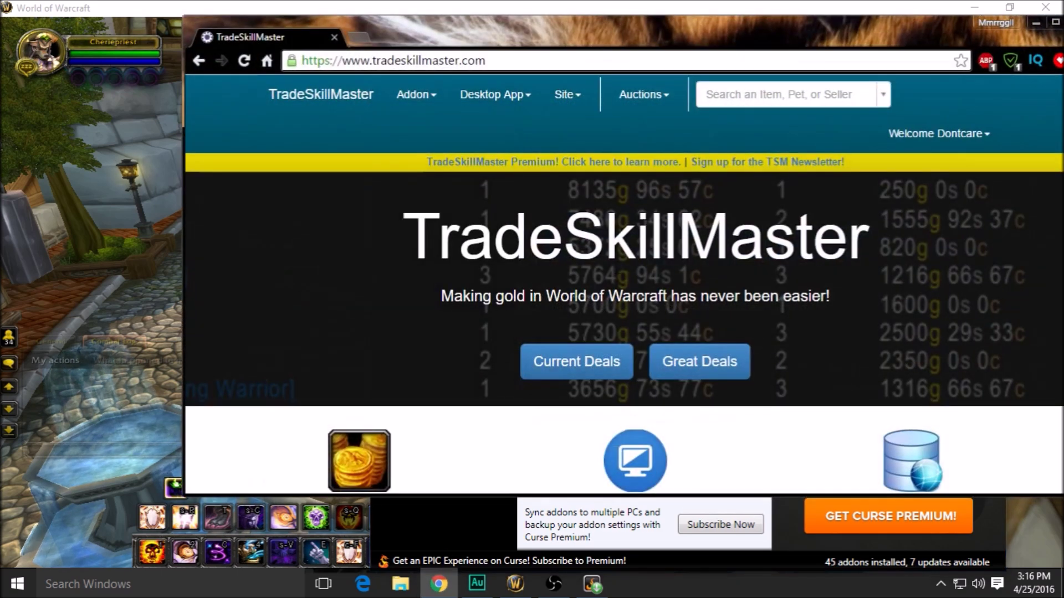
scroll(709, 277, "down", 4)
scroll(760, 316, "up", 4)
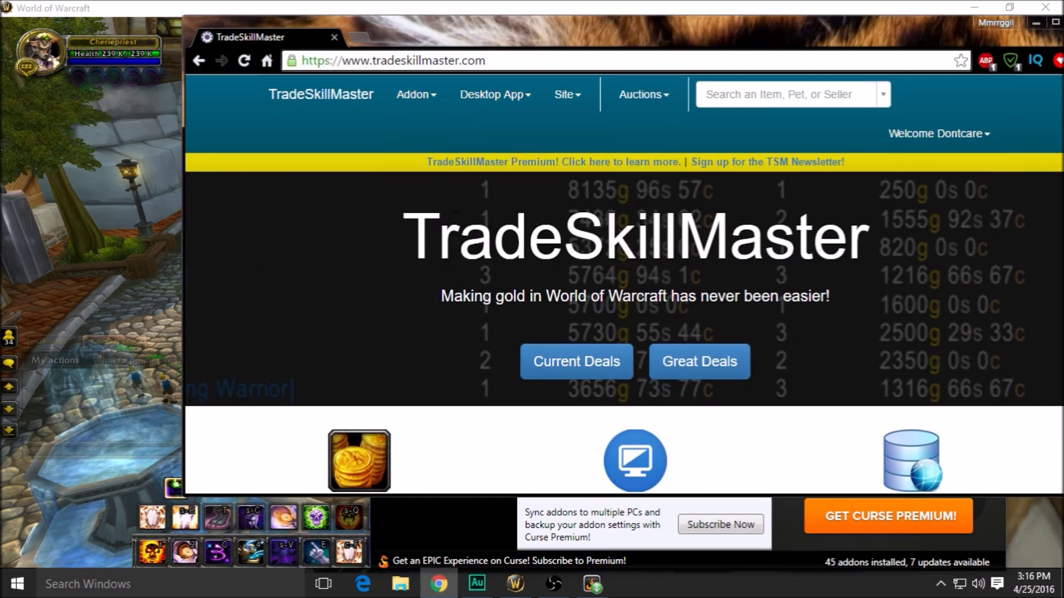
scroll(610, 399, "down", 4)
scroll(608, 398, "down", 2)
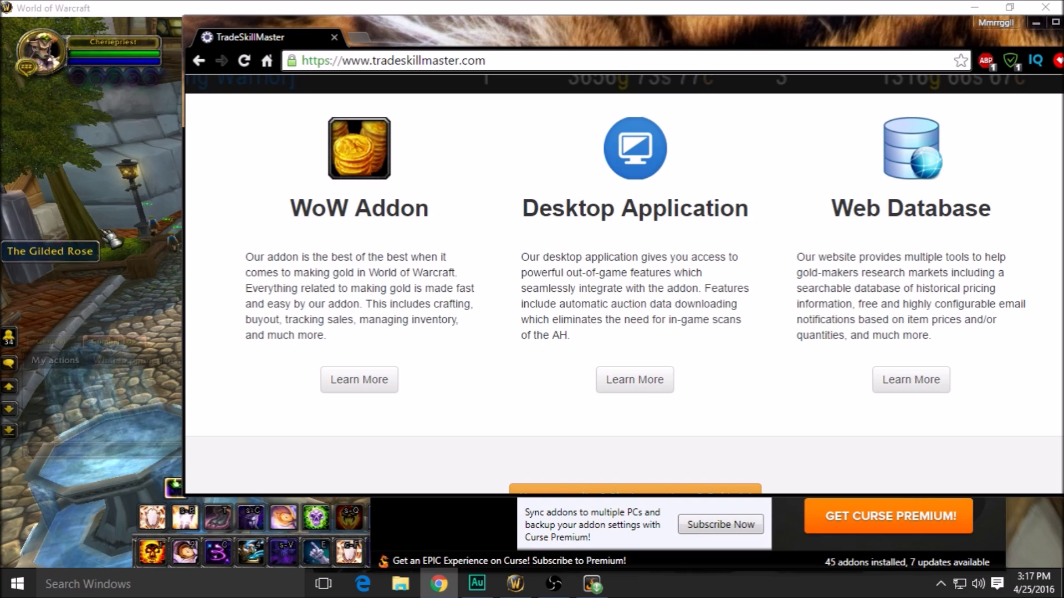
scroll(554, 423, "up", 6)
Step: Open the account's Realm Selection page and review the current realms and the options for adding one
mouse_move(961, 133)
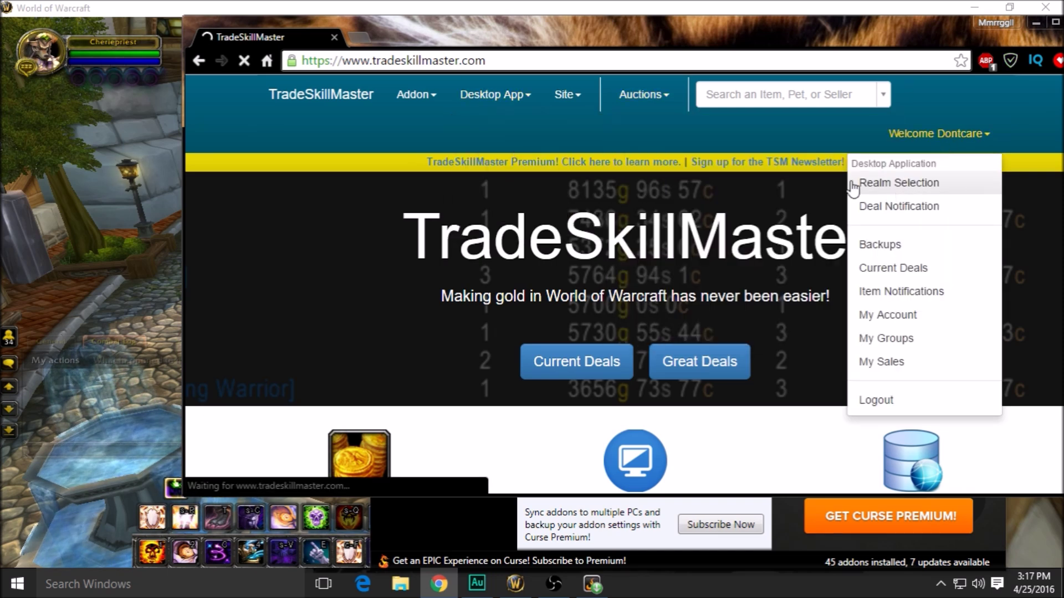
scroll(667, 285, "down", 1)
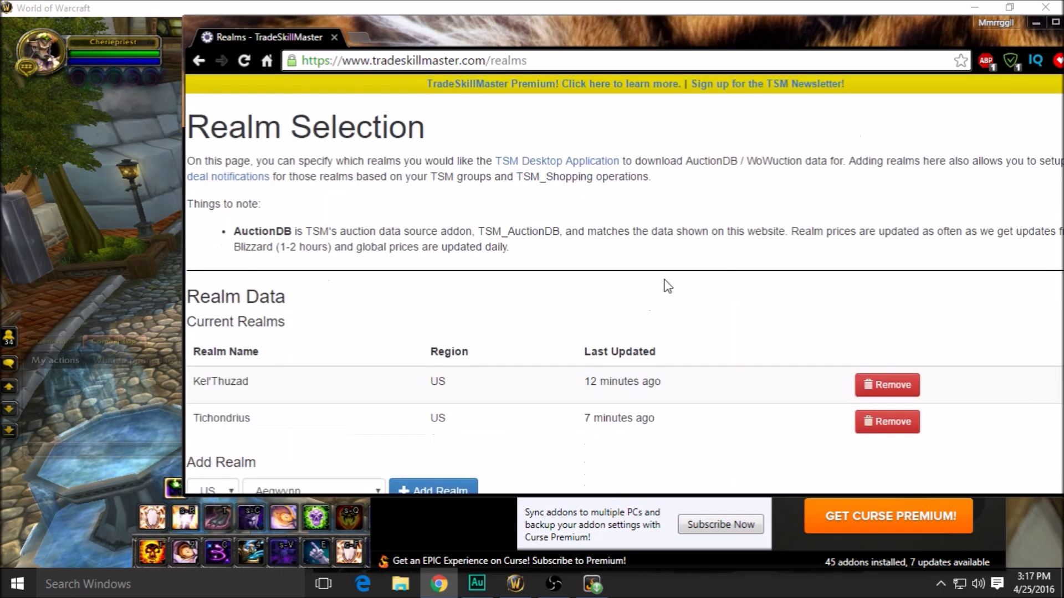
scroll(668, 286, "down", 2)
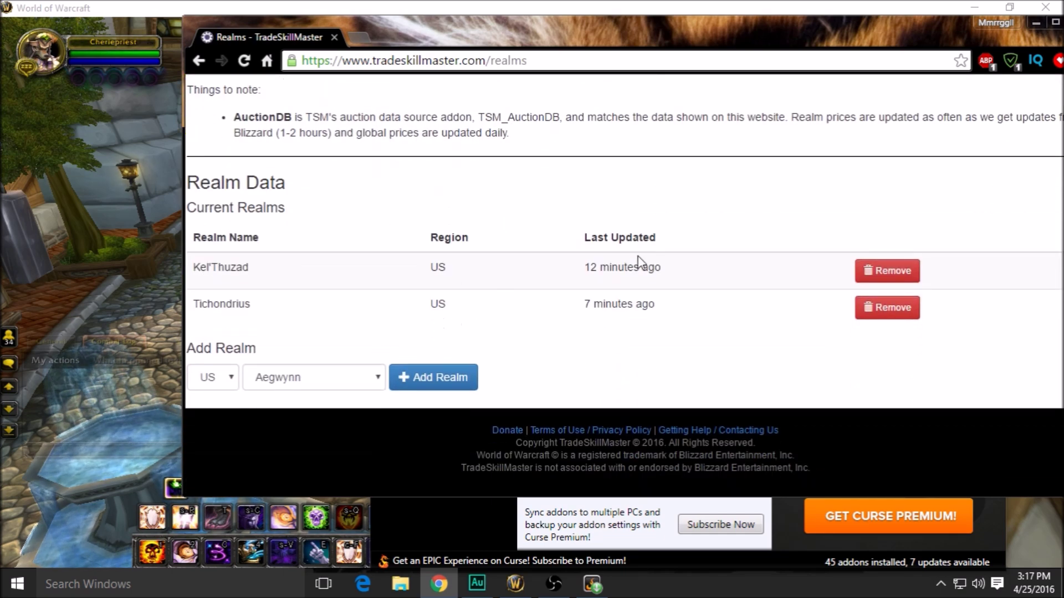
scroll(515, 263, "up", 1)
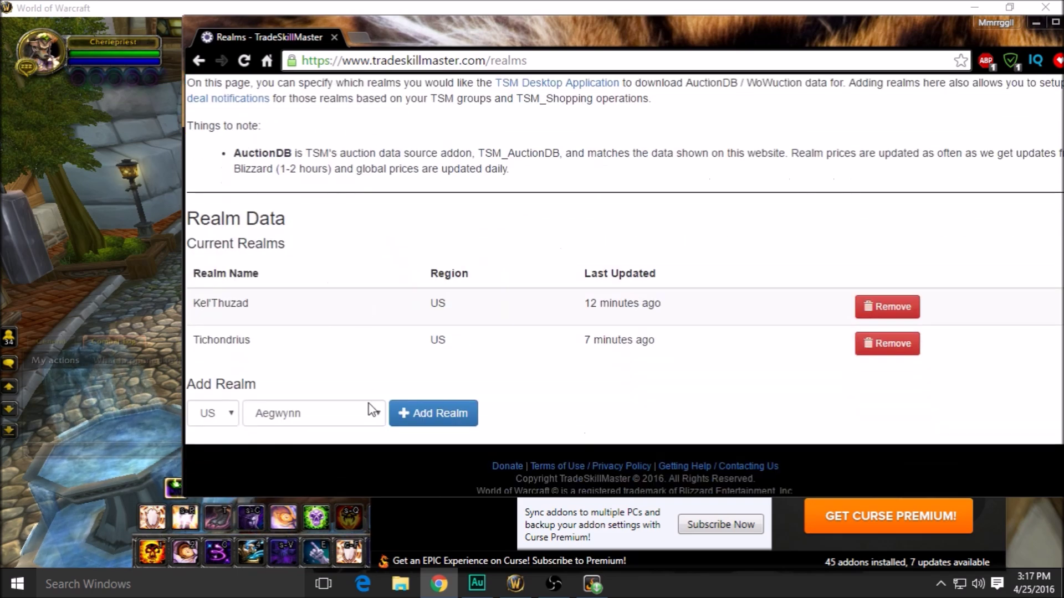
Step: Browse the US realms offered for adding, leaving the realm selection at Aegwynn
left_click(379, 414)
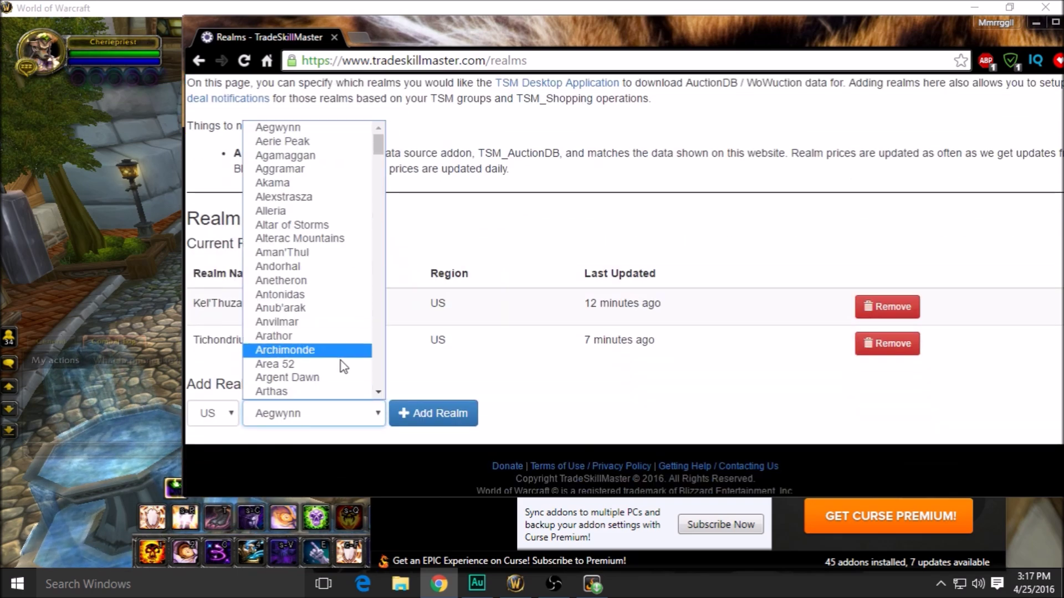
left_click(377, 420)
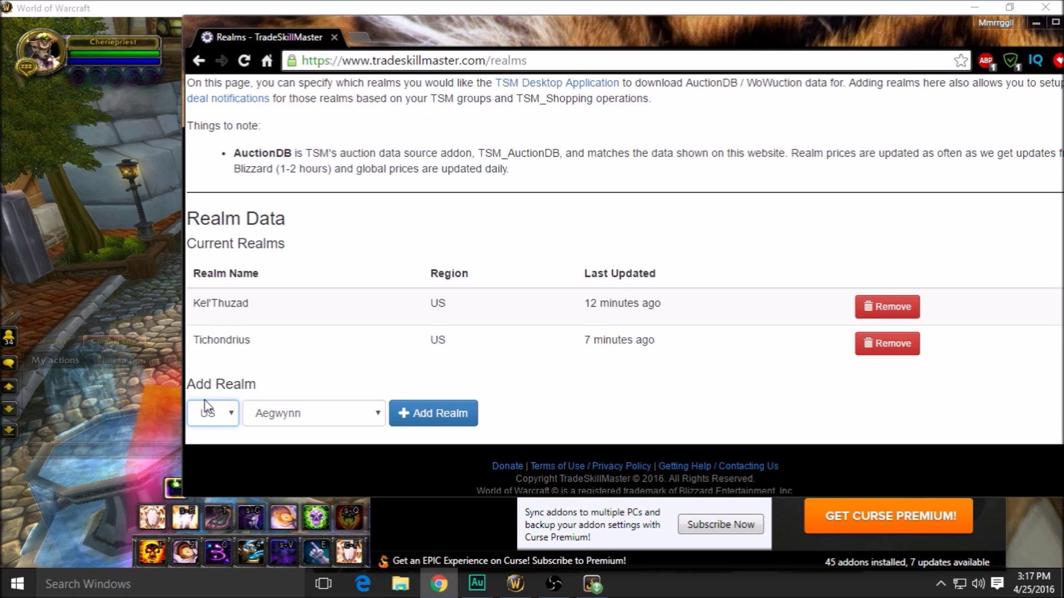
left_click(351, 418)
scroll(355, 325, "down", 10)
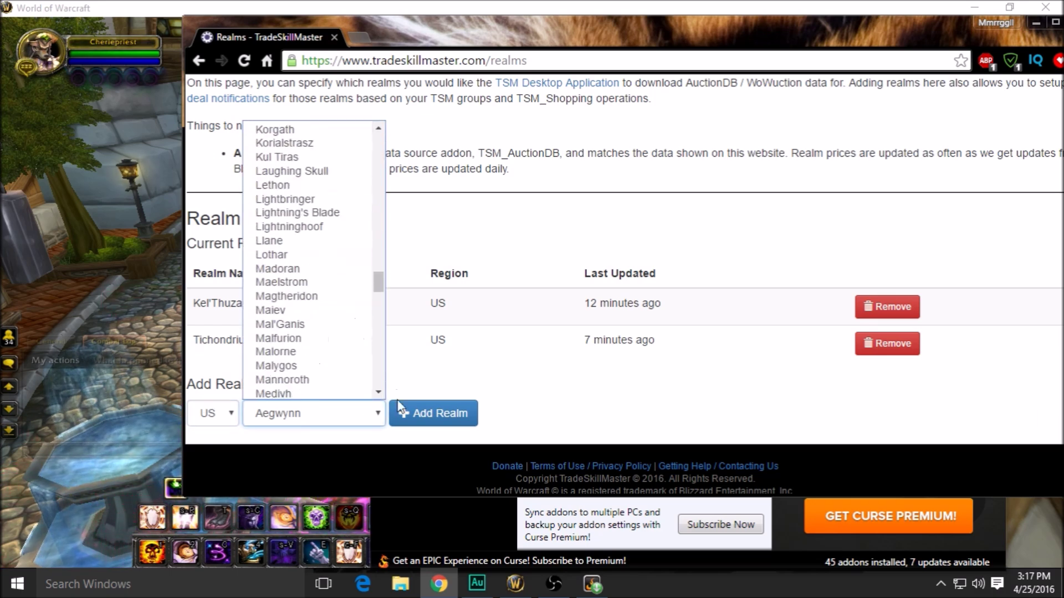
left_click(362, 423)
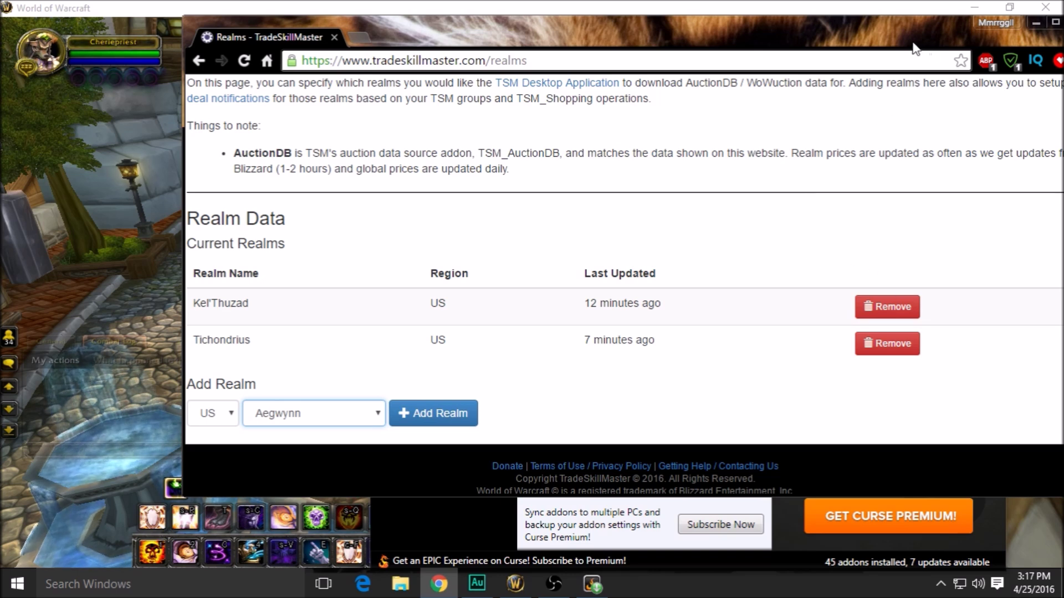
Step: Close the TradeSkillMaster website and minimise the Curse Client to return to World of Warcraft
left_click_drag(915, 49, 814, 40)
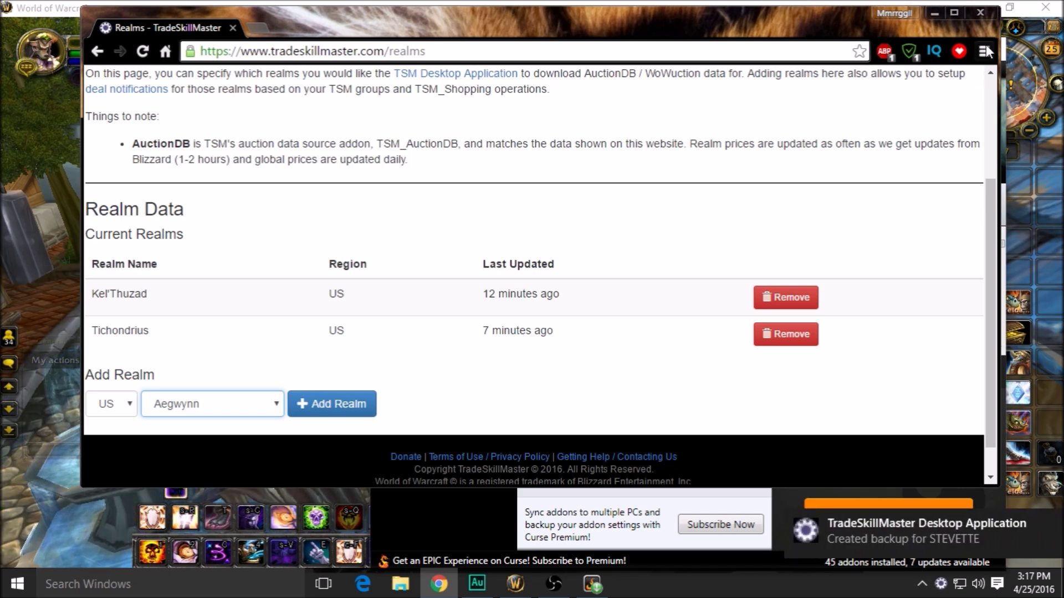
left_click(984, 11)
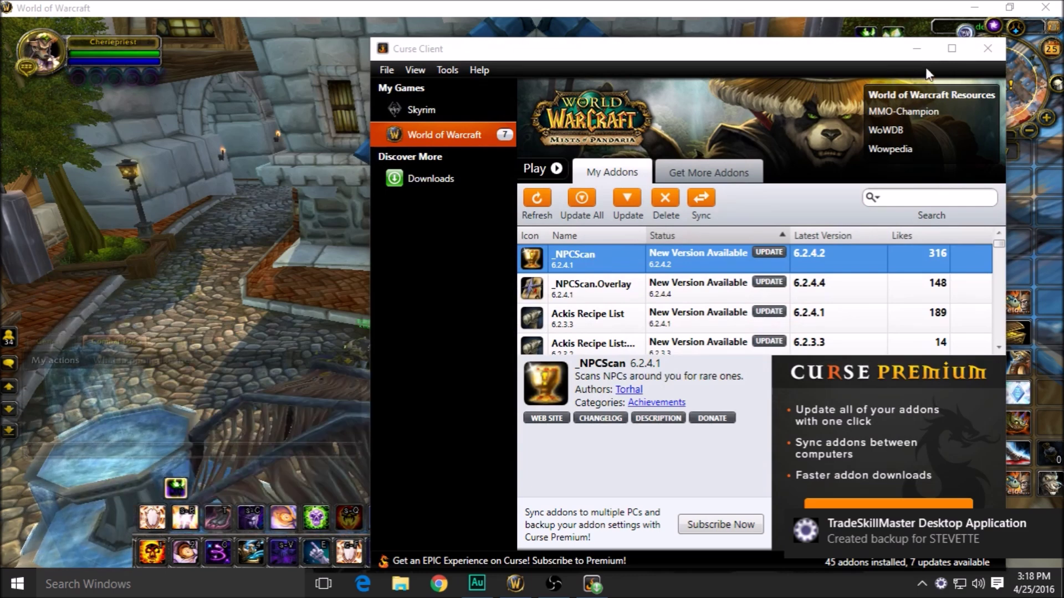
left_click(917, 49)
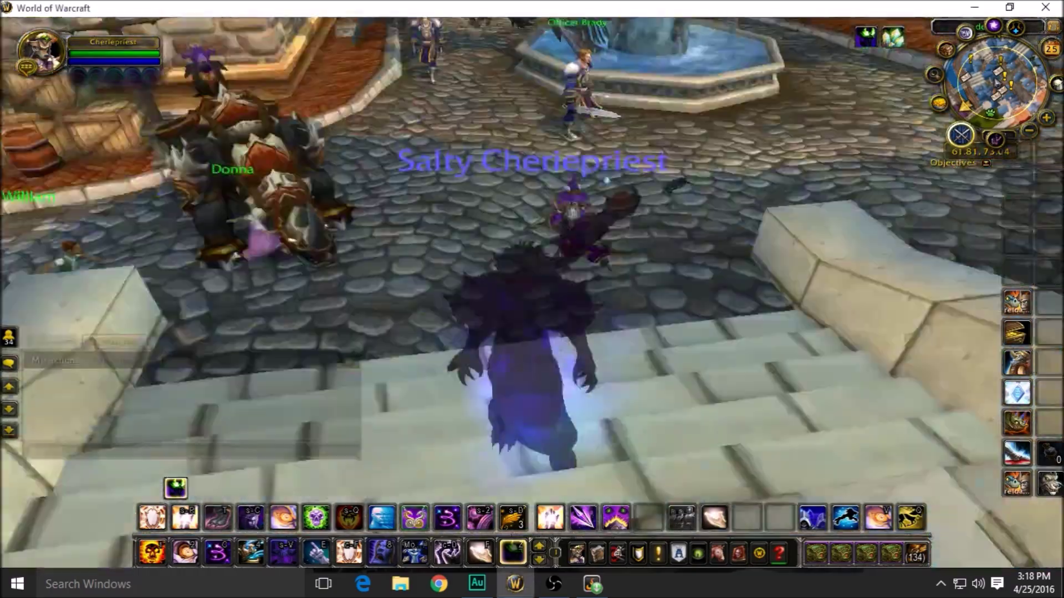
Step: Open the TradeSkillMaster main window in the game and reposition it so its whole header is visible
left_click_drag(700, 329, 701, 330)
key("a")
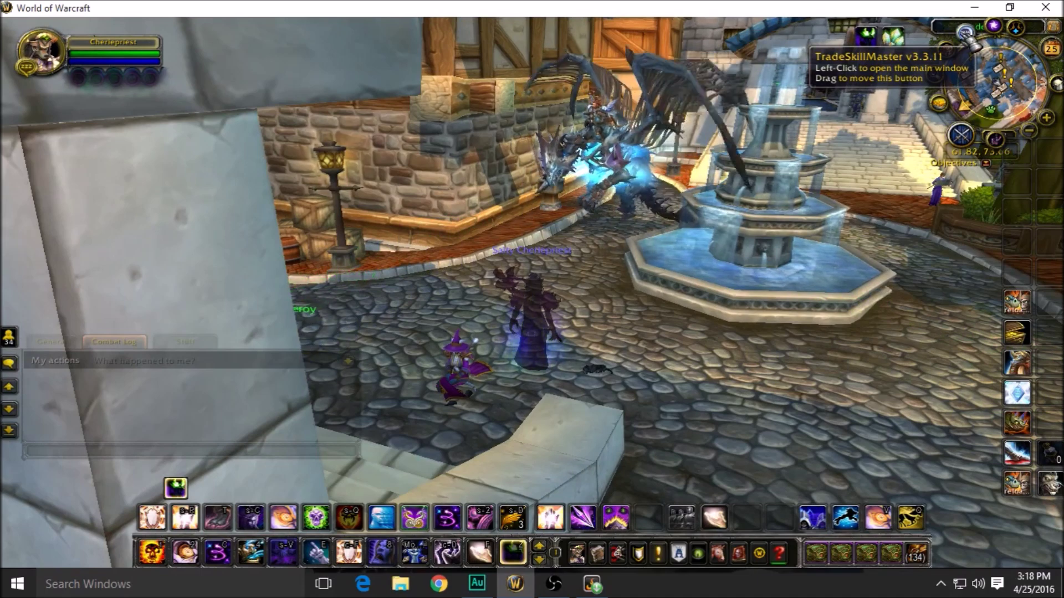
left_click(967, 35)
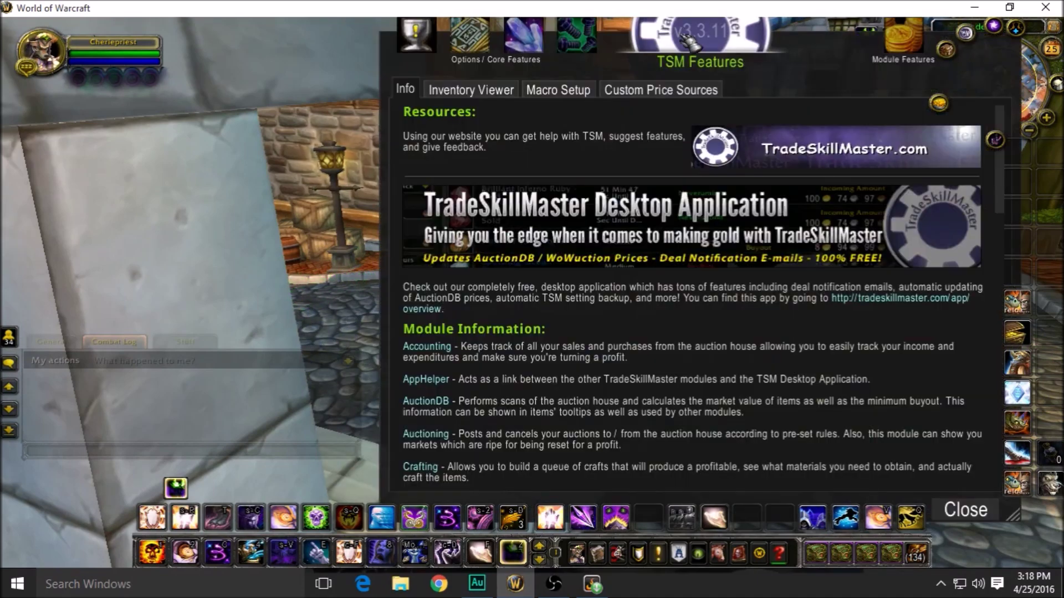
left_click_drag(699, 39, 639, 88)
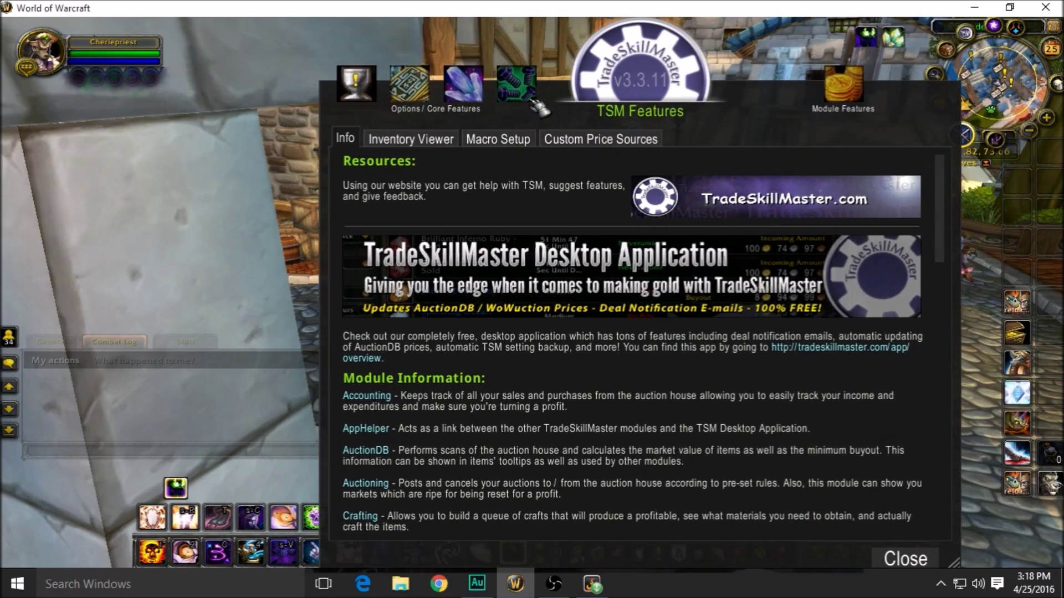
Step: Open the "sadf" group in TradeSkillMaster's groups and examine the items it contains
left_click(471, 89)
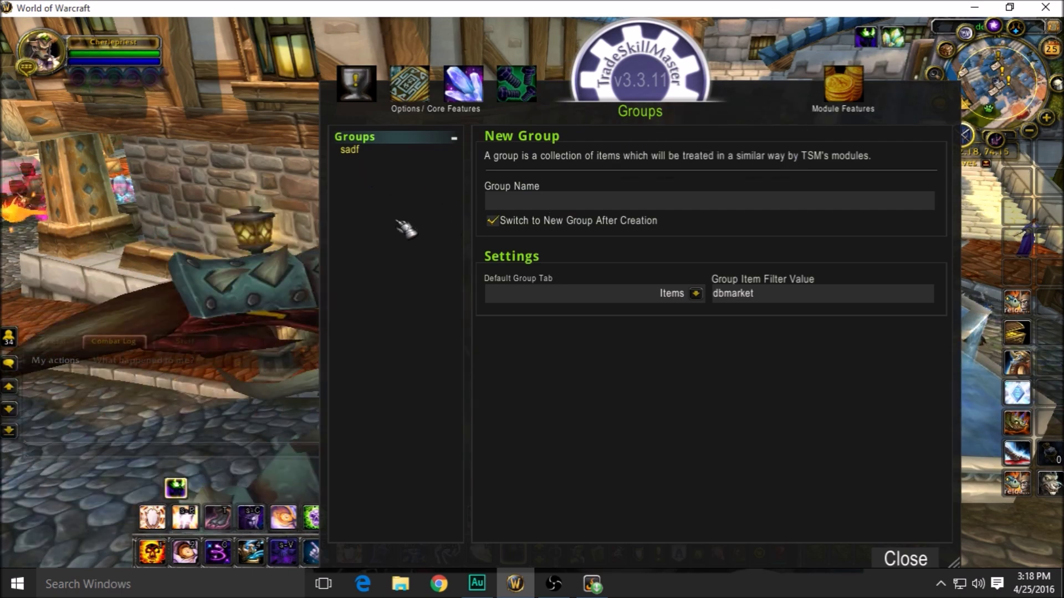
left_click(396, 152)
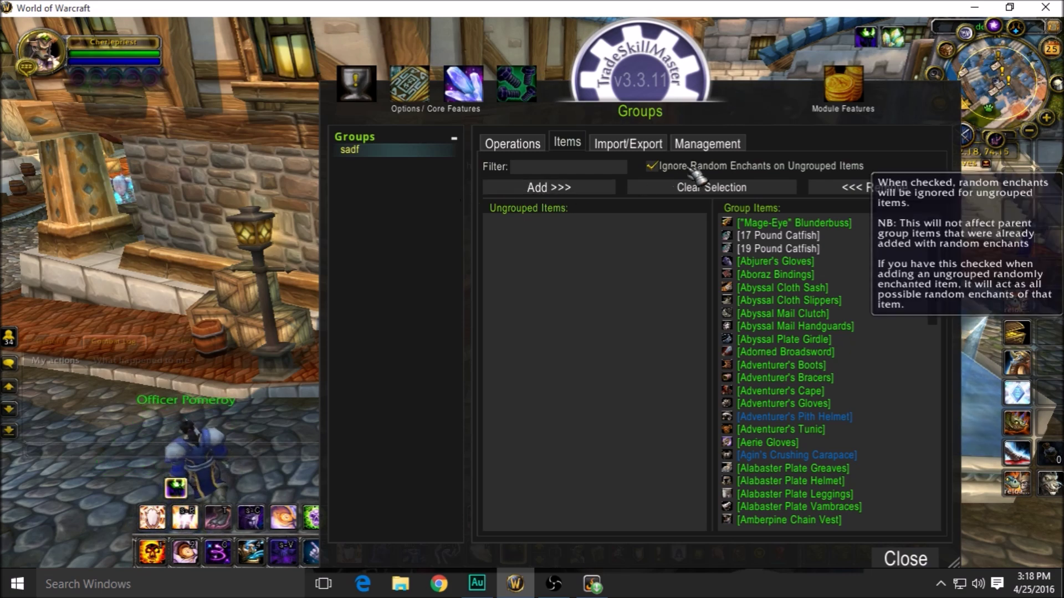
key("a")
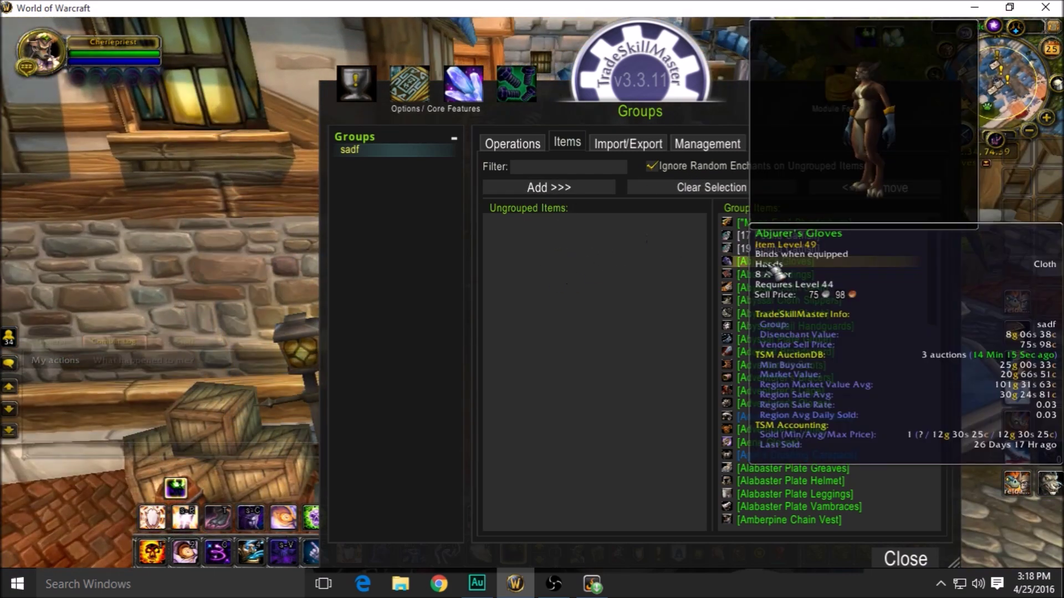
scroll(822, 365, "down", 15)
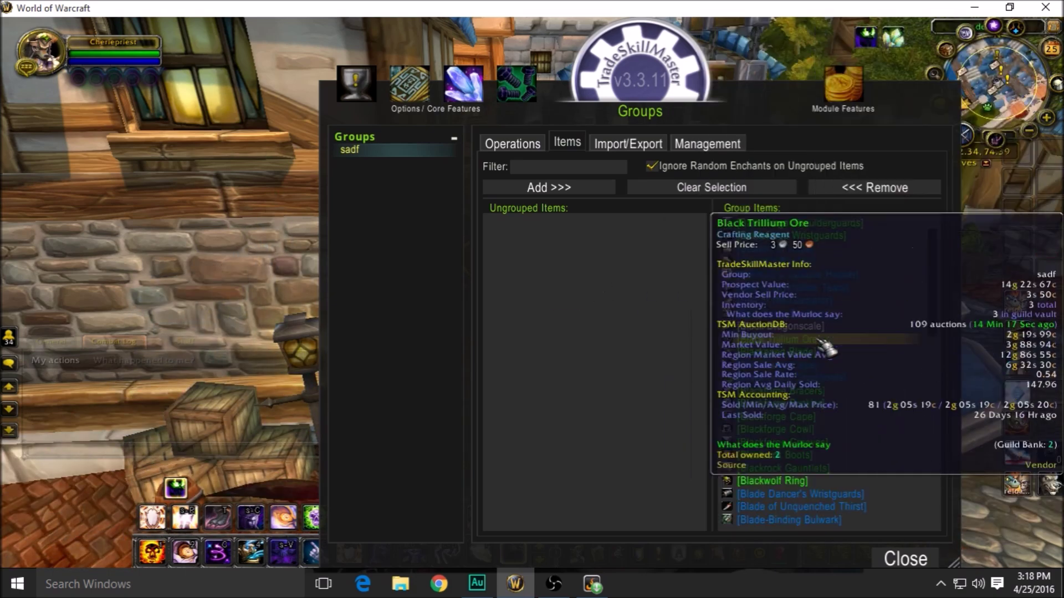
scroll(824, 375, "down", 5)
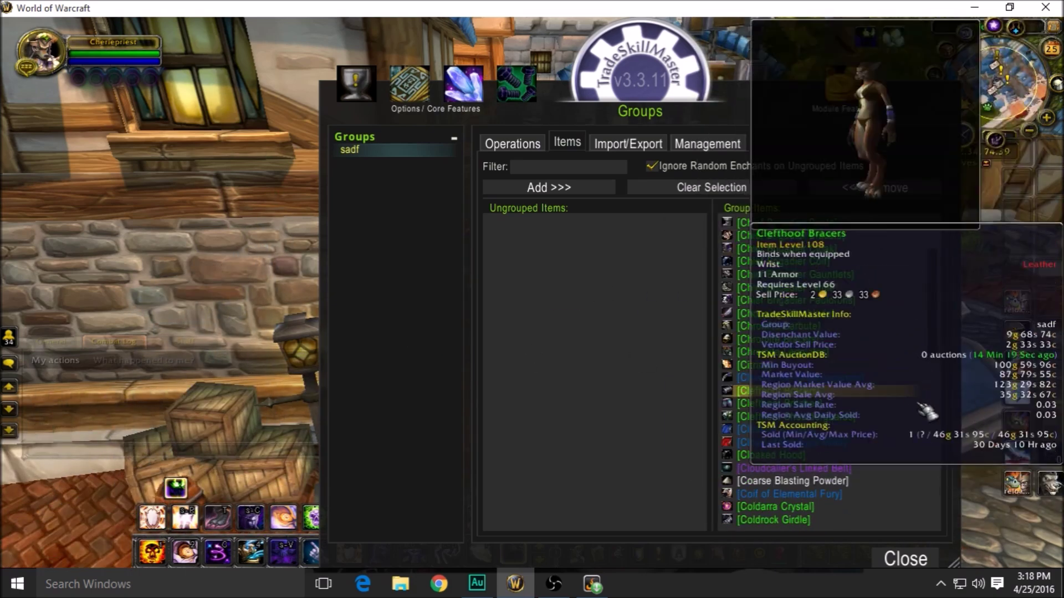
scroll(831, 388, "down", 20)
Step: Remove the "Mage-Eye" Blunderbuss from the "sadf" group
left_click_drag(933, 394, 906, 202)
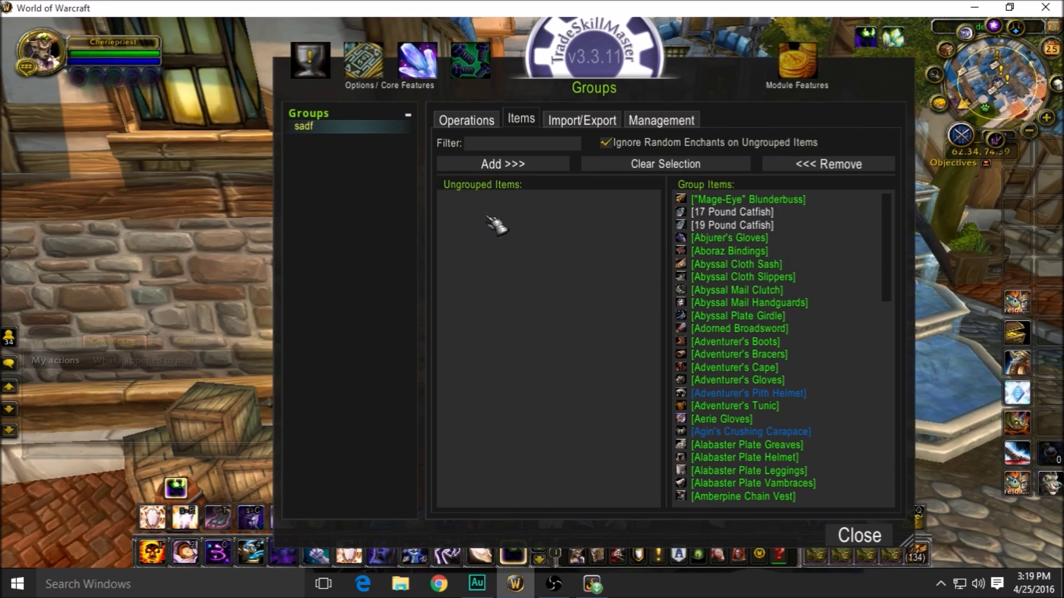
left_click(693, 201)
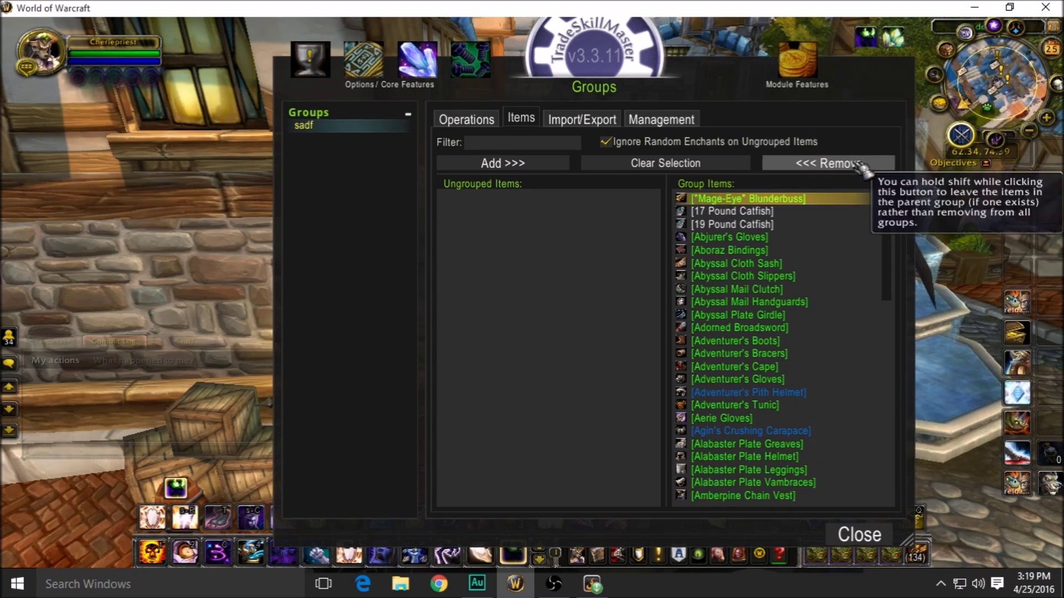
left_click(820, 164)
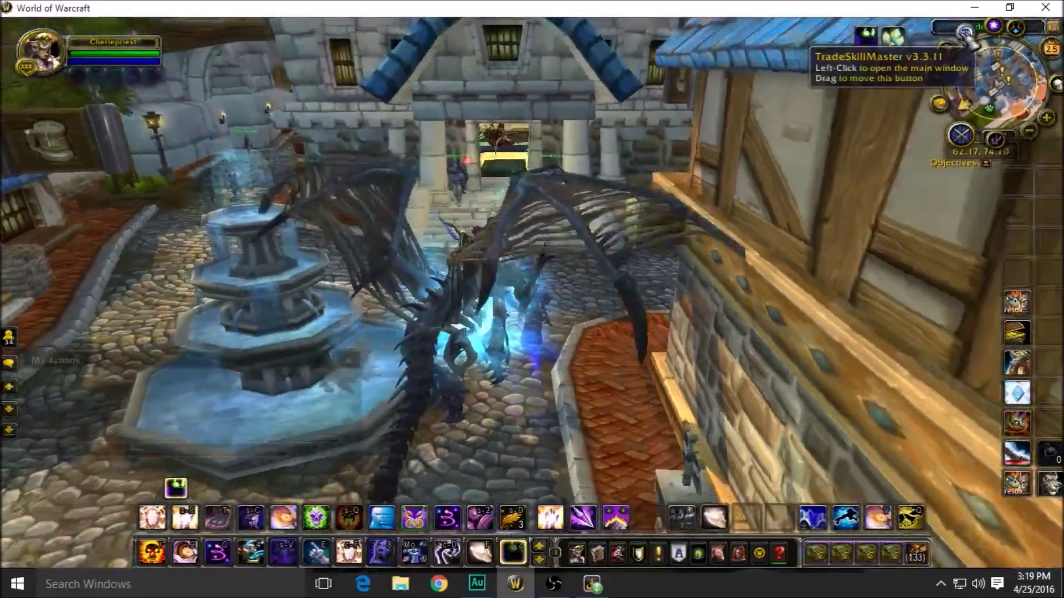
Step: Reopen the TradeSkillMaster main window and display the items of the "sadf" group
left_click(965, 33)
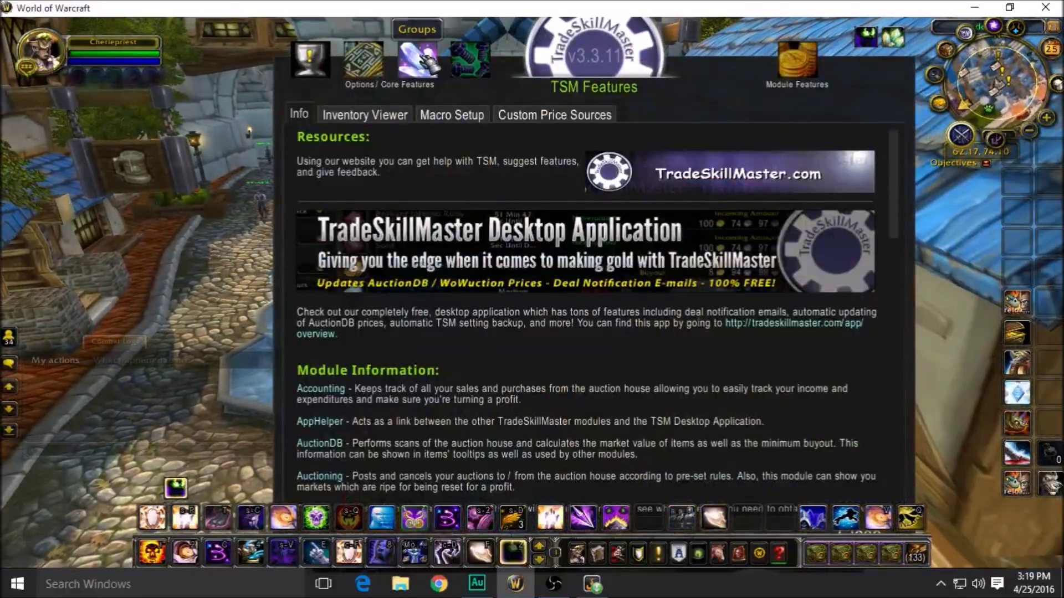
left_click(416, 60)
left_click(304, 125)
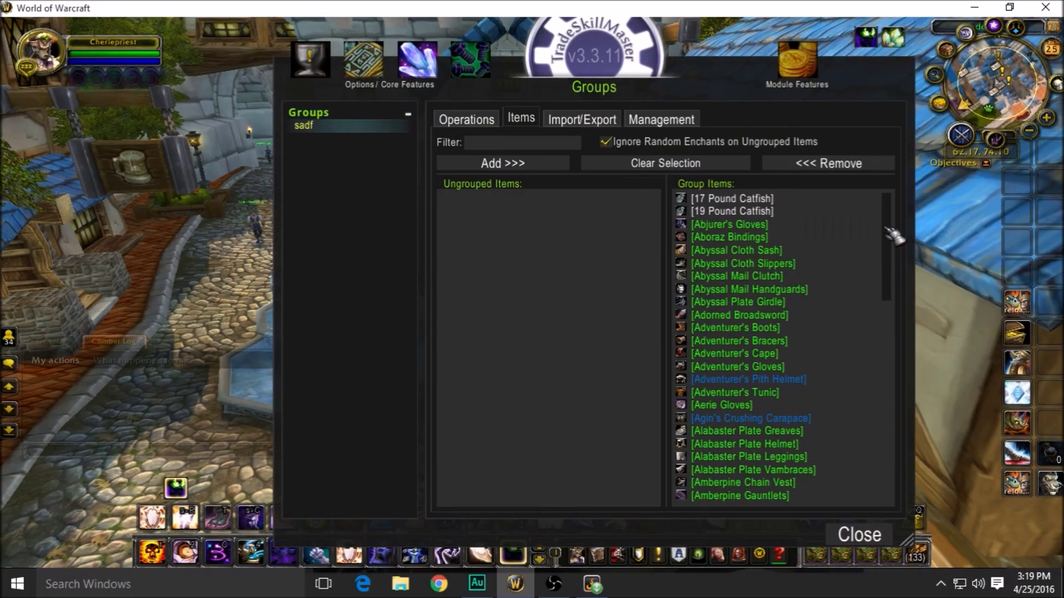
Step: Find Orca Footwraps among the "sadf" group's items and remove it from the group
scroll(897, 399, "down", 15)
scroll(904, 393, "up", 5)
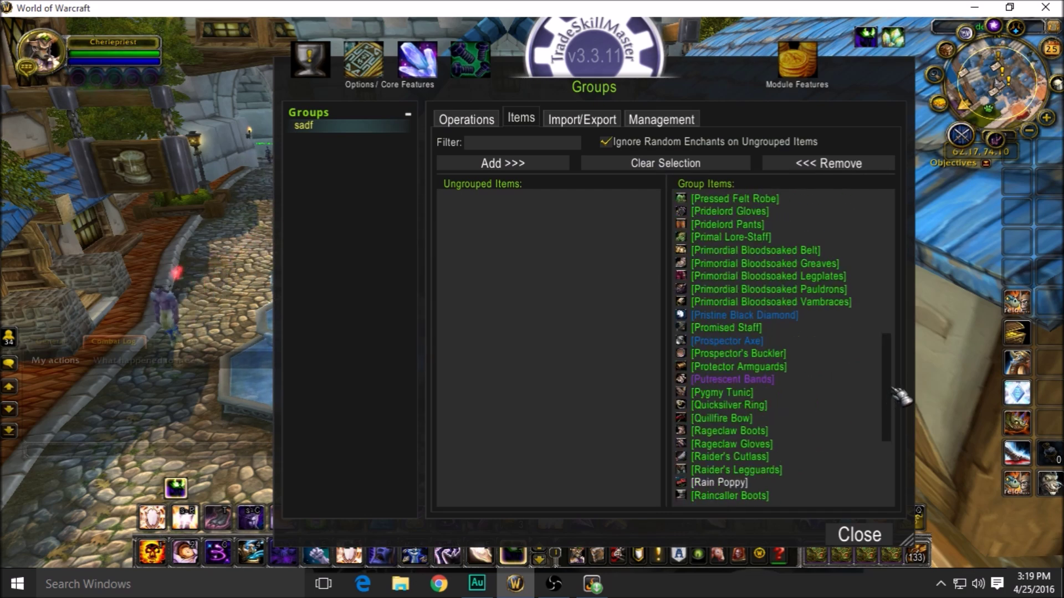
scroll(901, 395, "up", 10)
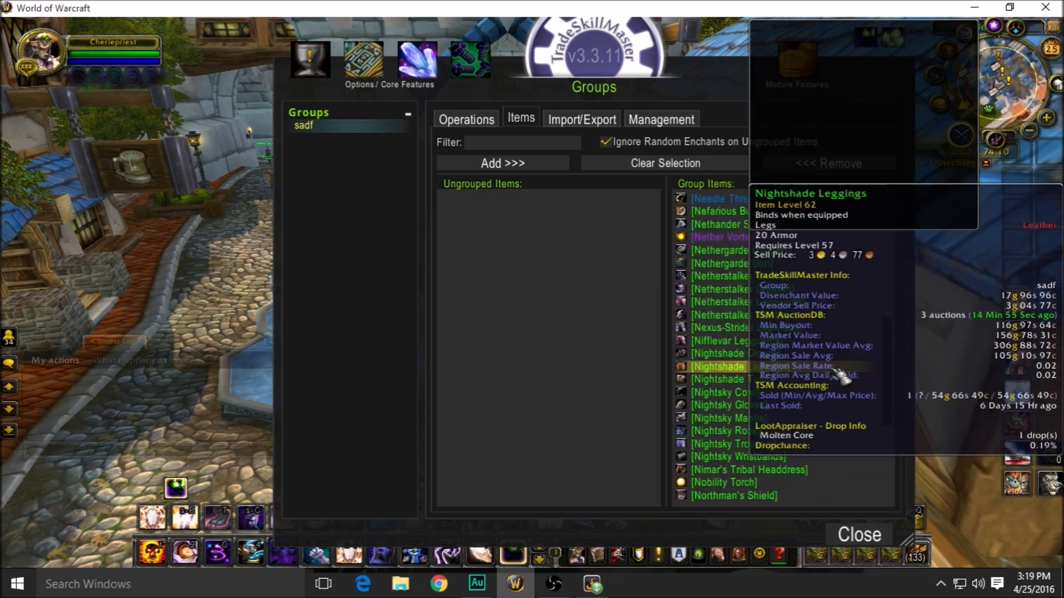
scroll(839, 354, "down", 5)
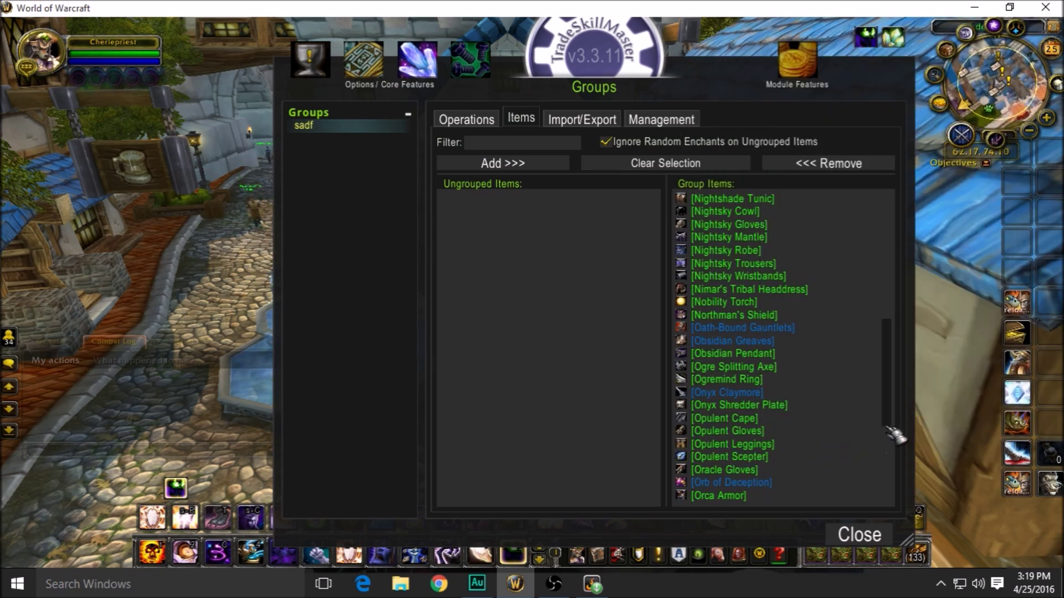
scroll(888, 430, "down", 15)
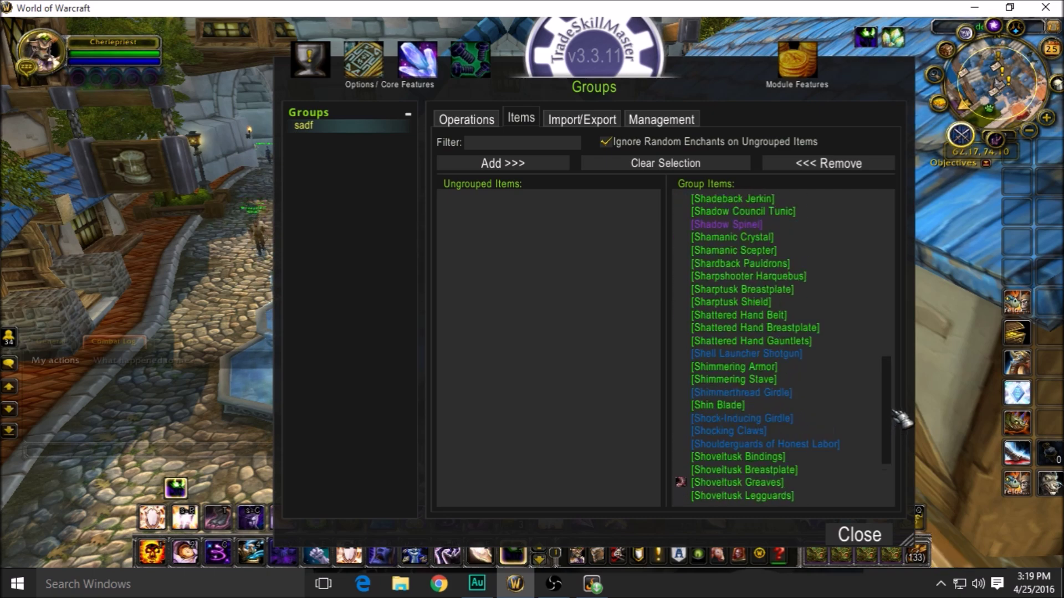
scroll(894, 413, "up", 15)
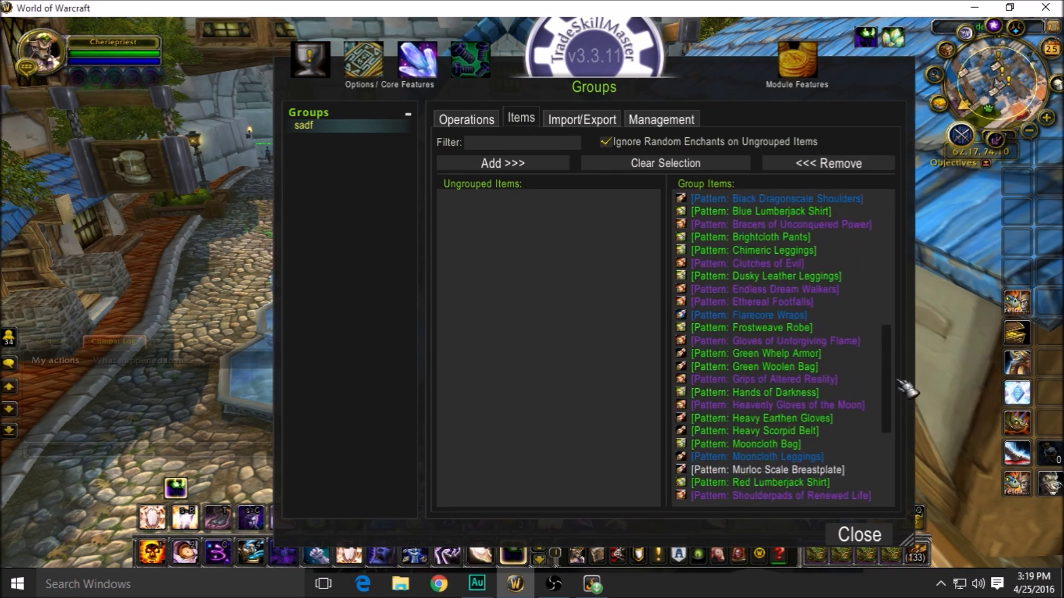
scroll(901, 382, "up", 5)
left_click(729, 456)
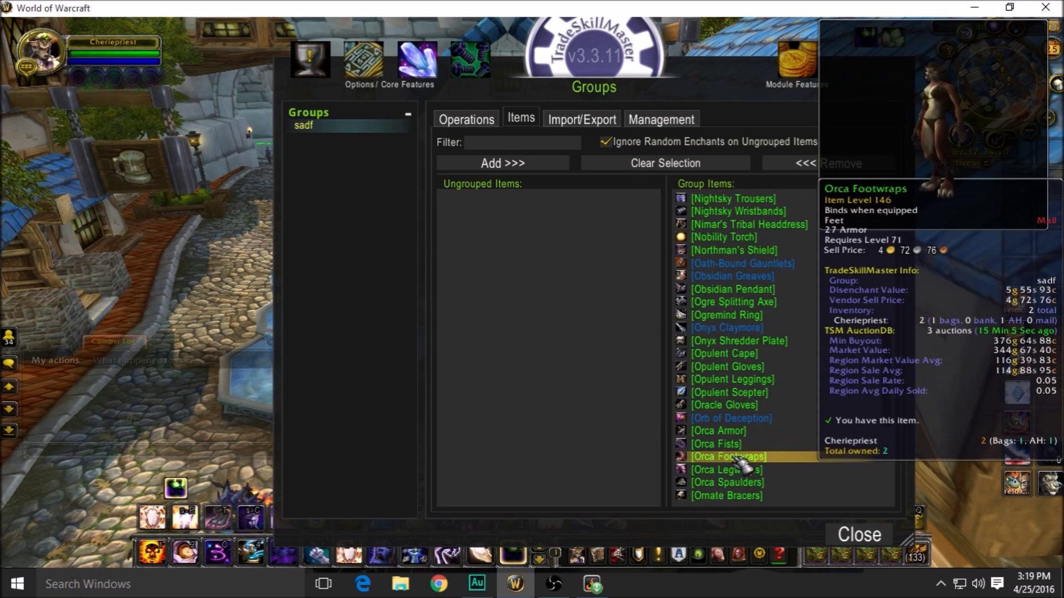
left_click(828, 163)
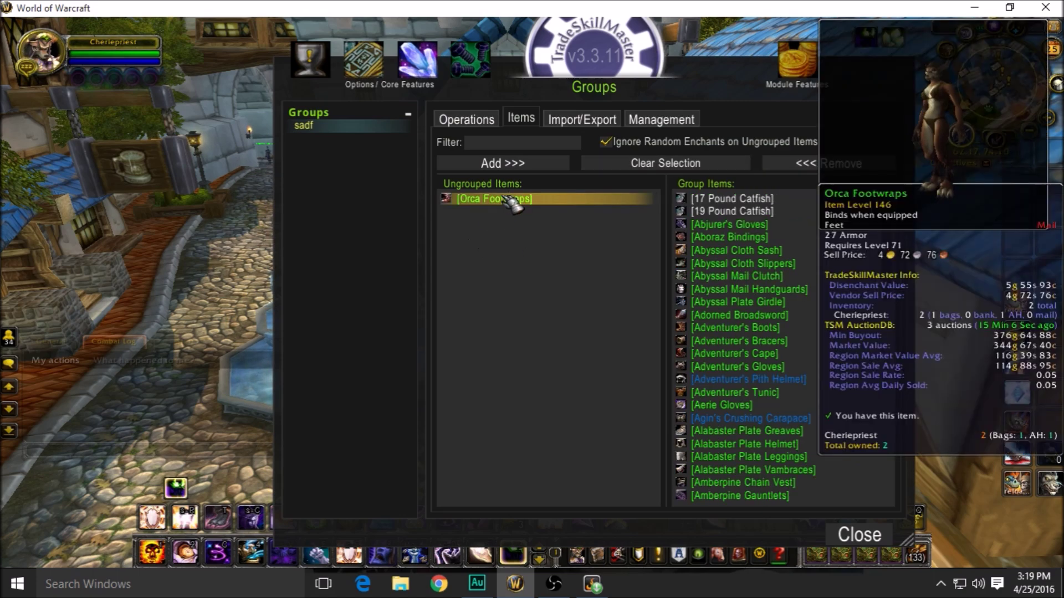
Step: Compare the Orca Footwraps with and without ignoring random enchants, and add it back to the "sadf" group
key("b")
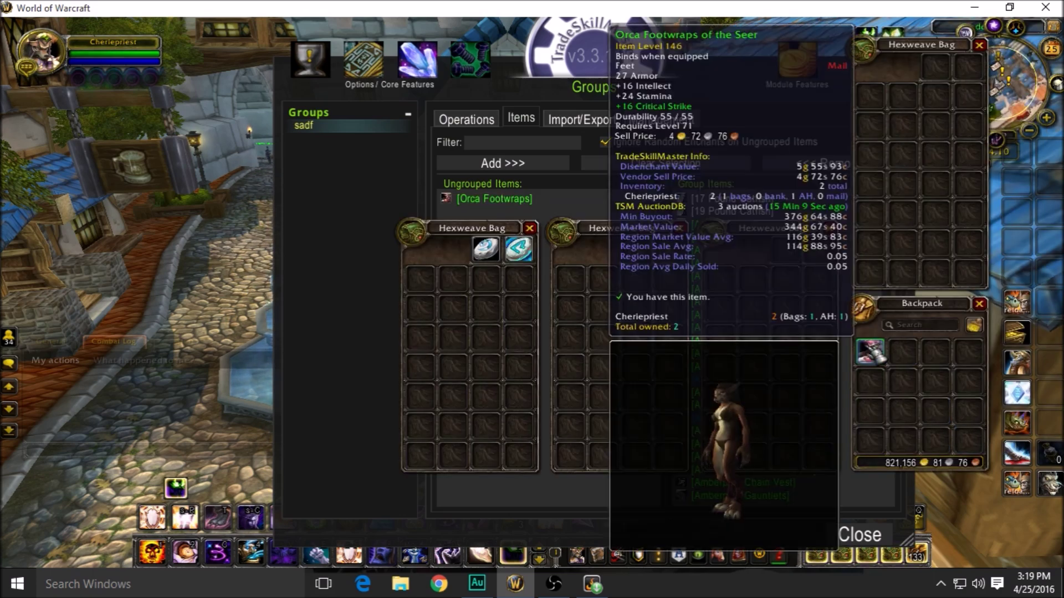
key("b")
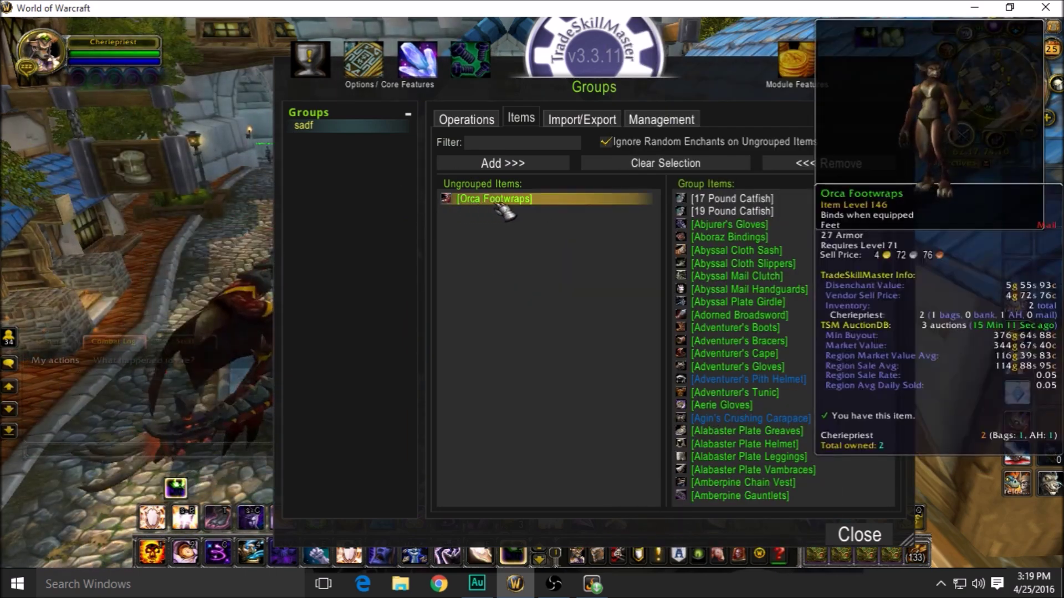
left_click(612, 146)
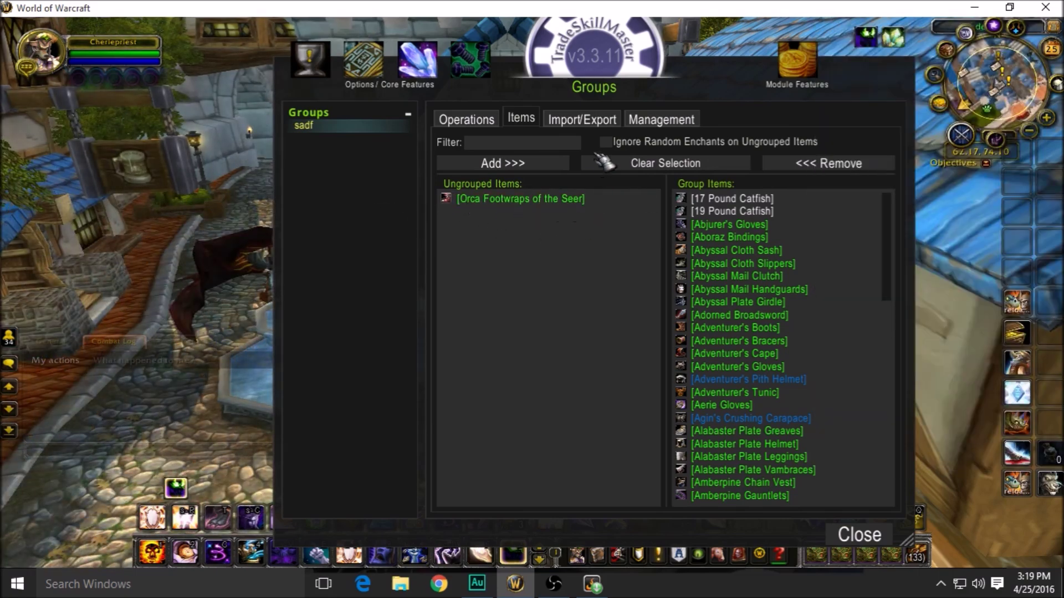
left_click(604, 142)
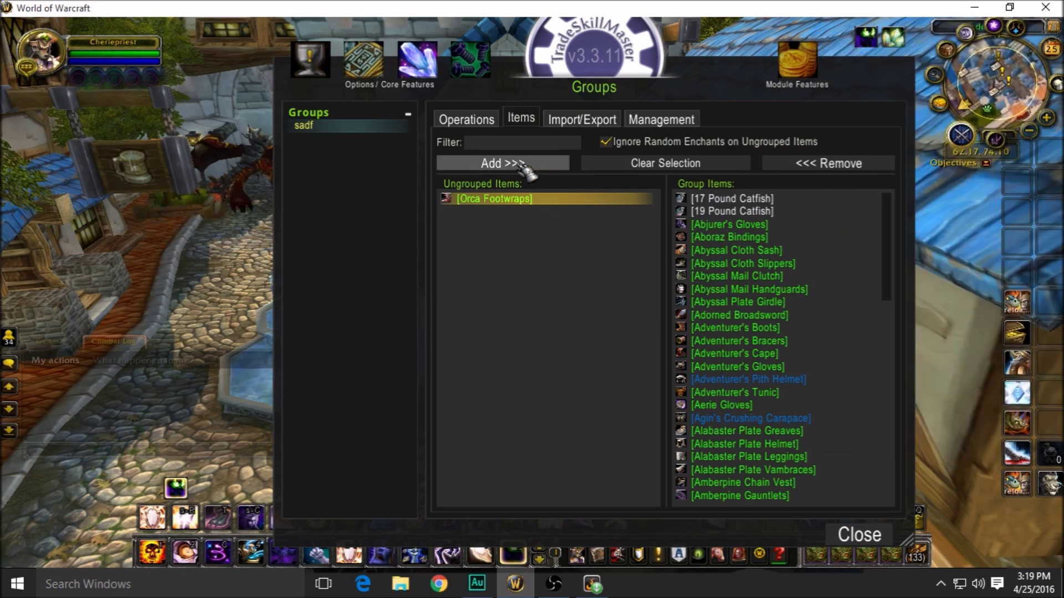
left_click(502, 163)
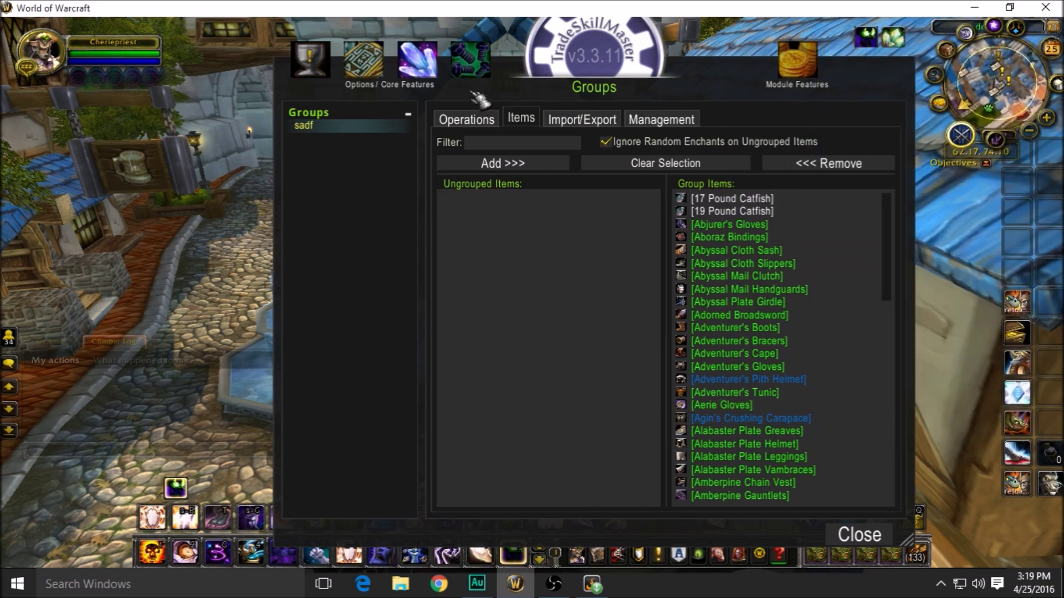
Step: Open the options of the "sadf" group's Auctioning operation "dsaf" and examine its Post settings, including the available auction durations
left_click(472, 126)
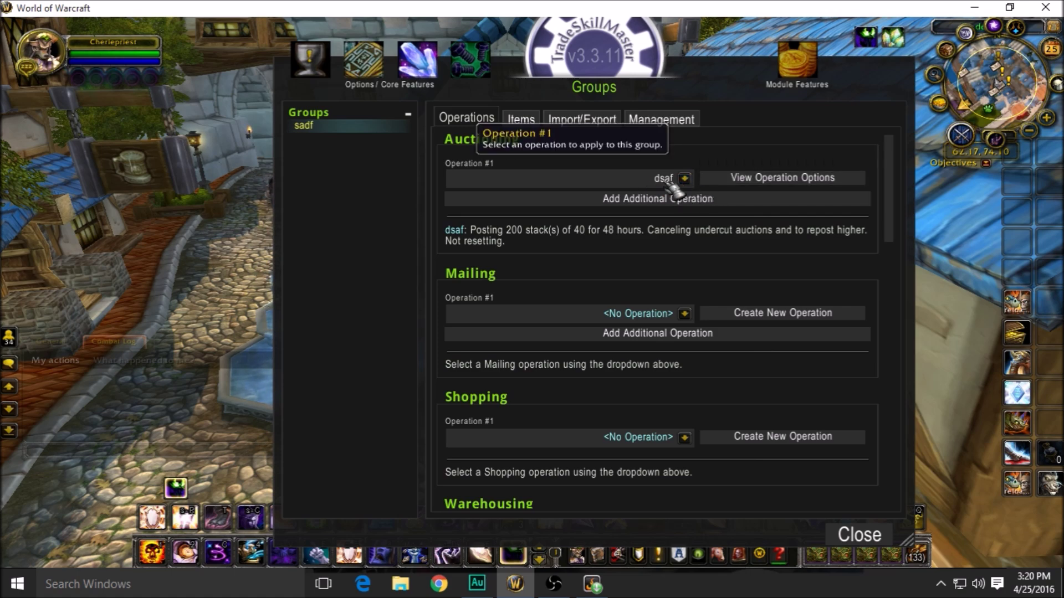
left_click(759, 184)
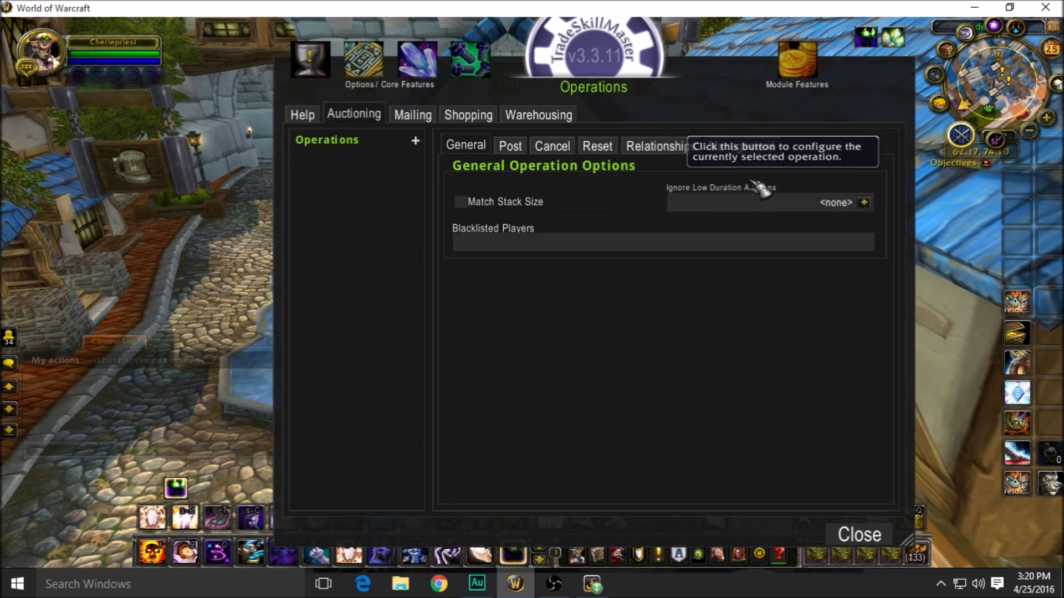
left_click(510, 145)
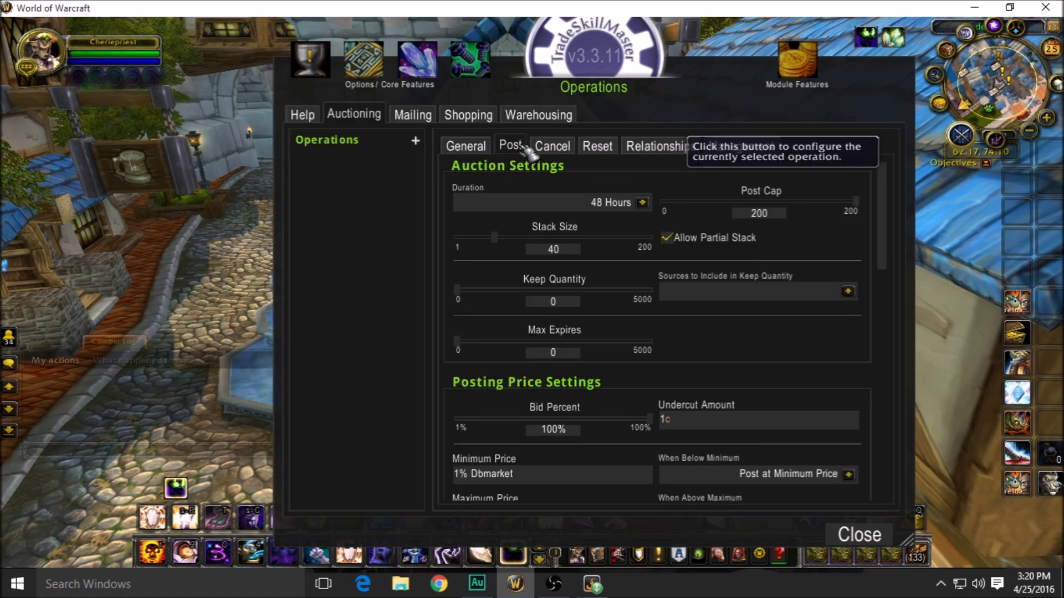
left_click(644, 203)
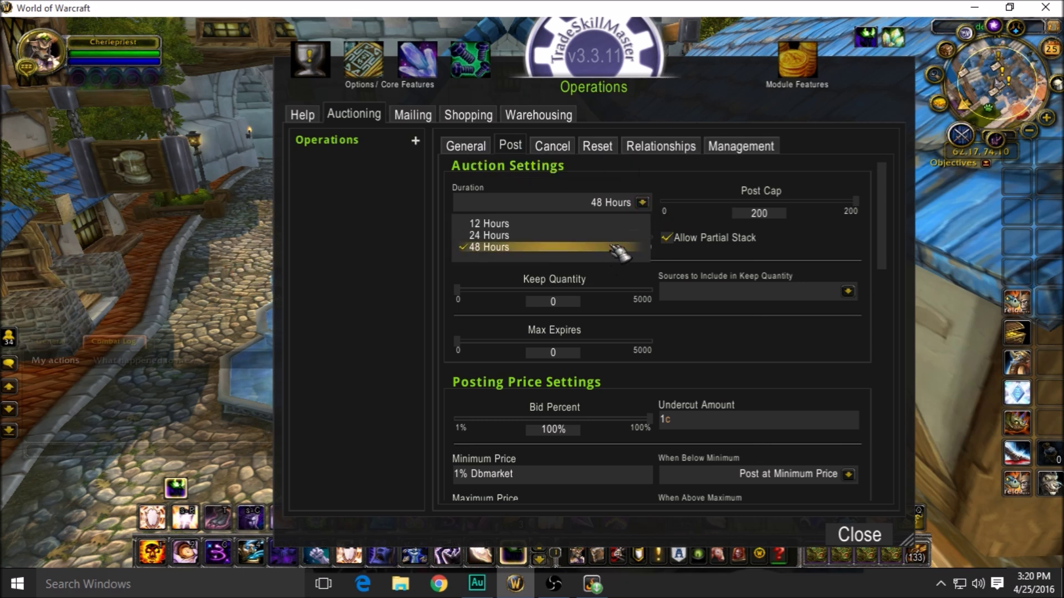
left_click(643, 202)
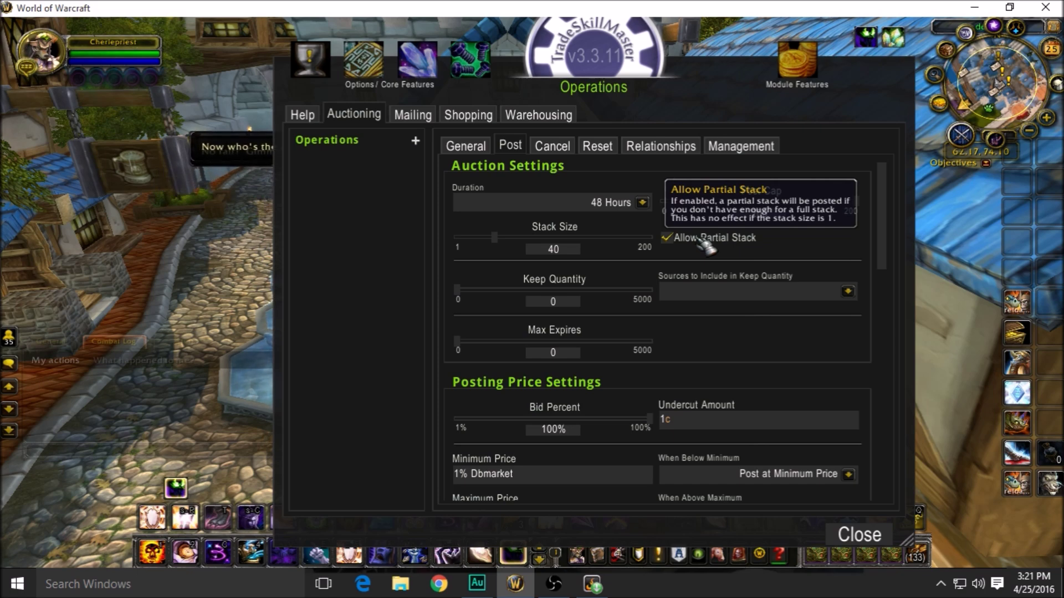
Step: Inspect the TradeSkillMaster price details of the Orca Footwraps of the Seer in the backpack
left_click(915, 555)
mouse_move(885, 364)
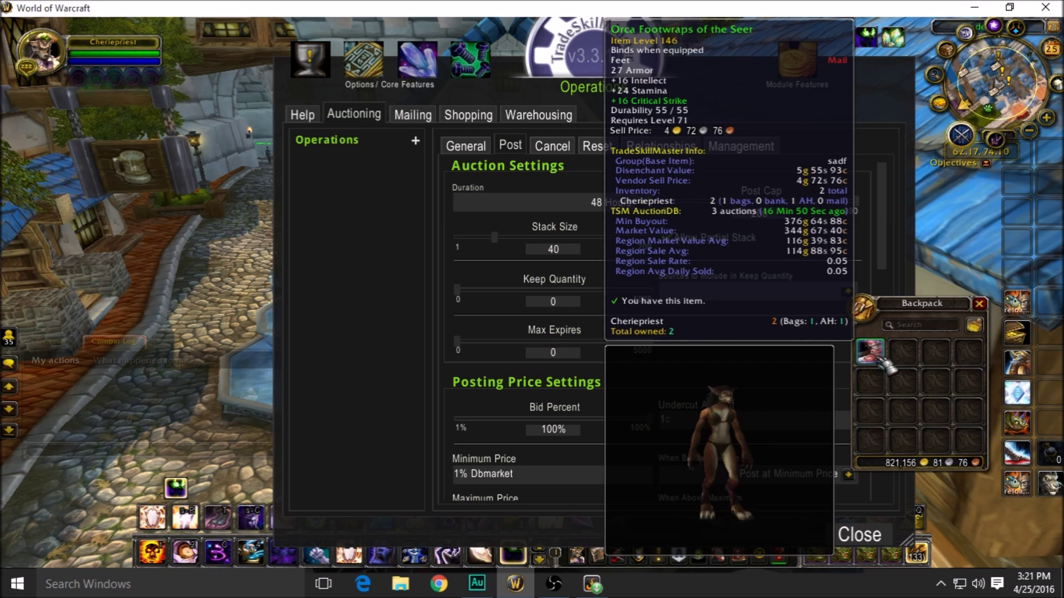
left_click(913, 549)
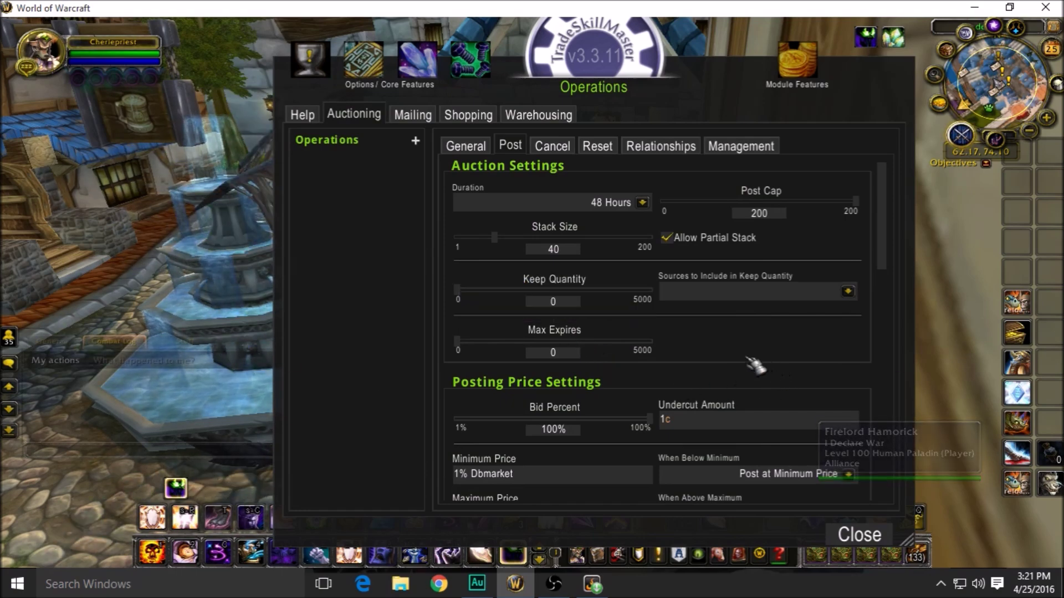
Step: Review the operation's Posting Price Settings for undercut, minimum, maximum and normal price, and close the TradeSkillMaster window
scroll(725, 370, "down", 1)
scroll(723, 369, "down", 1)
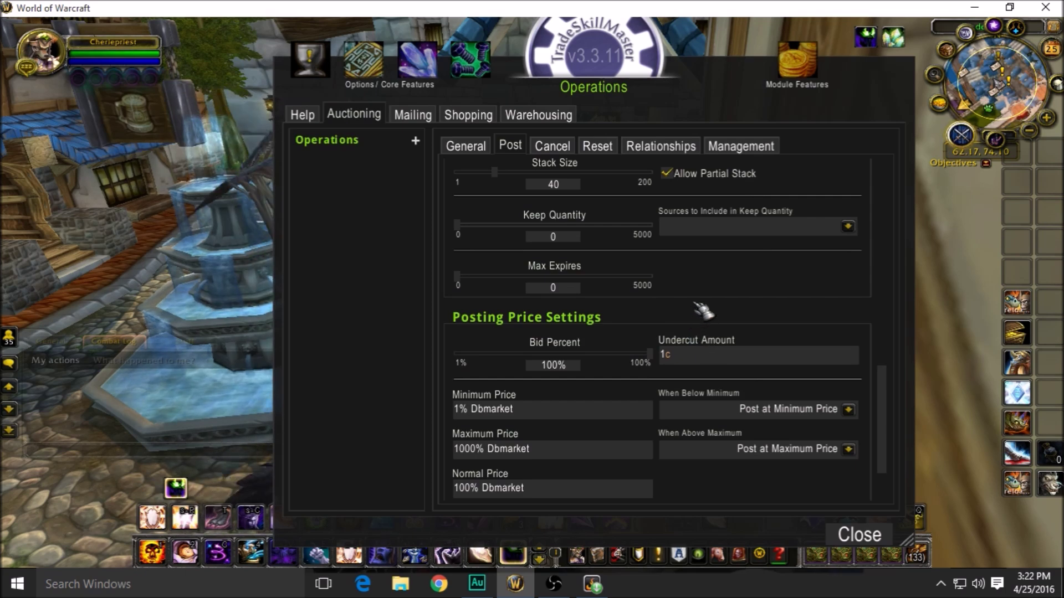
scroll(648, 297, "down", 1)
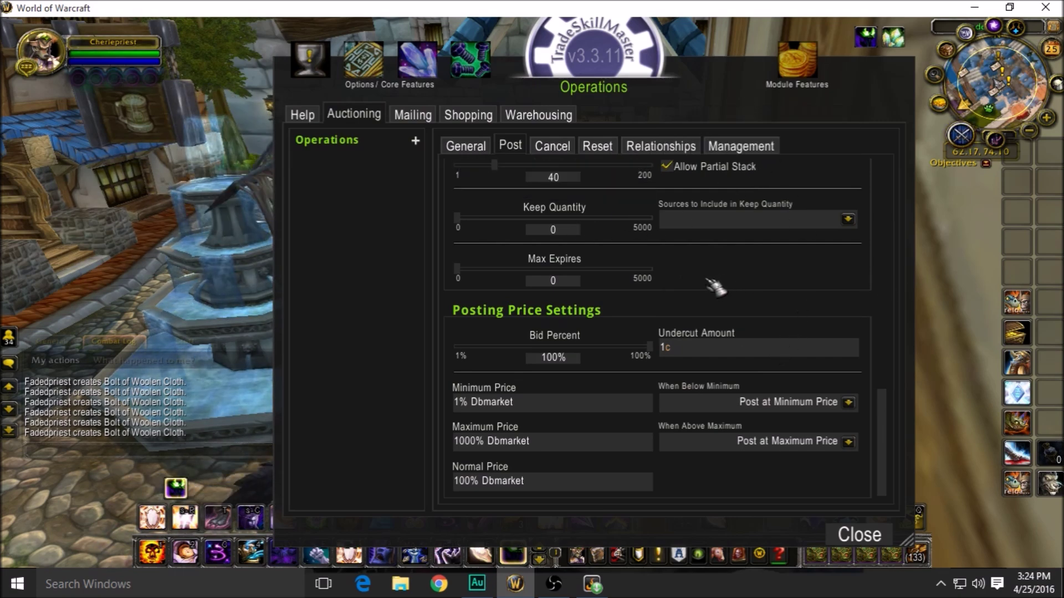
left_click(859, 535)
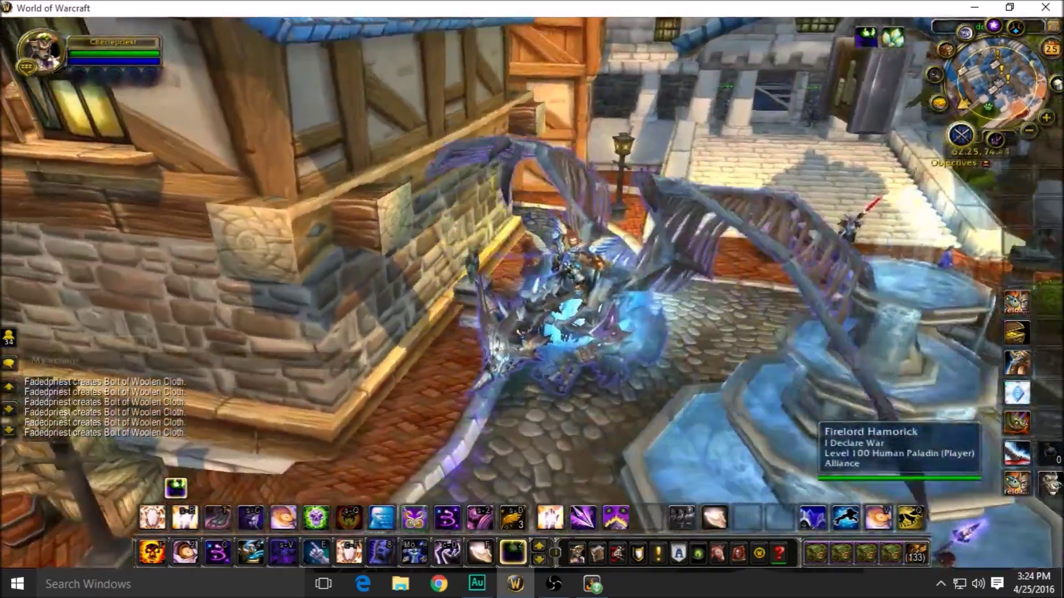
Step: Collect expired auction items from the mailbox into the bags and leave the mailbox
right_click(269, 394)
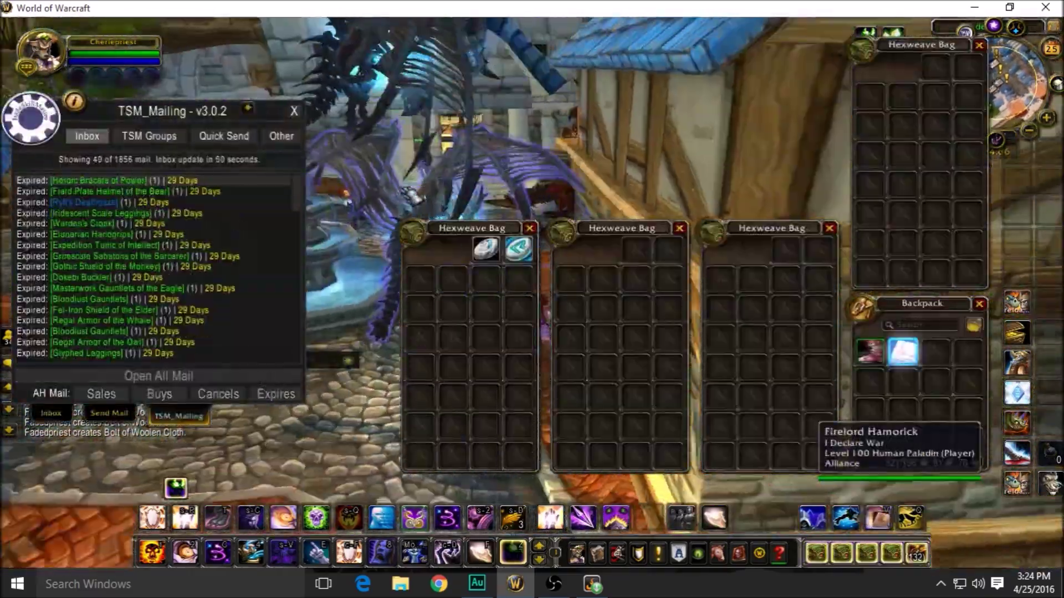
left_click_drag(486, 111, 485, 111)
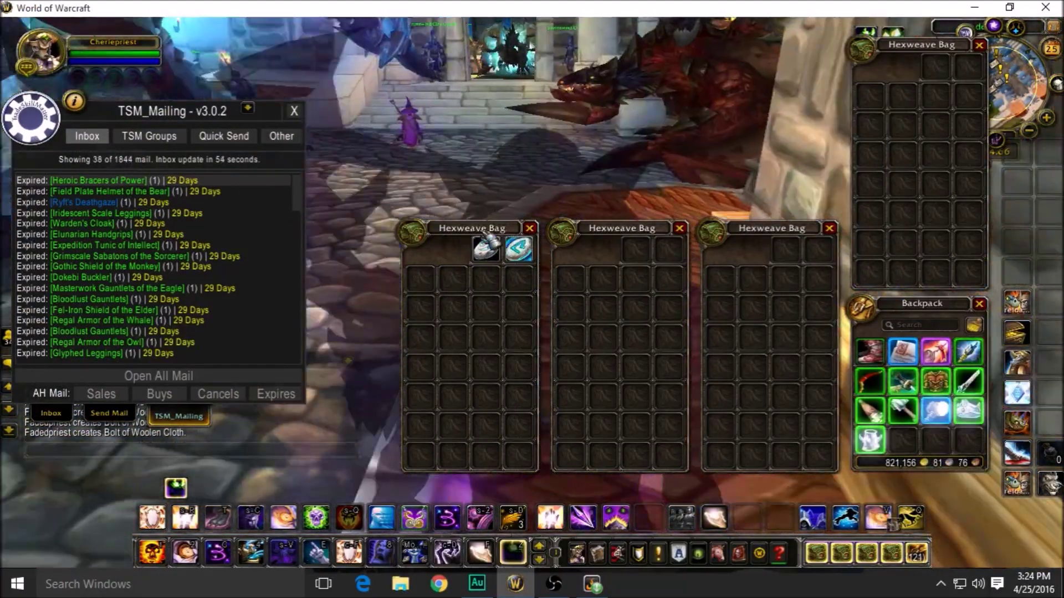
left_click_drag(742, 177, 743, 177)
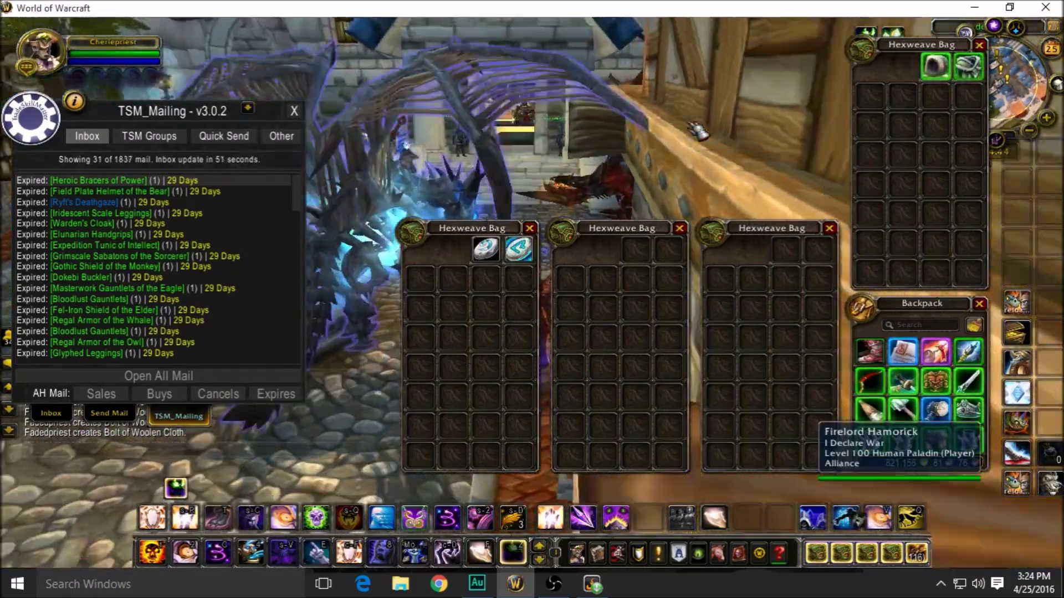
key("Escape")
Step: Walk into the Stormwind auction house and open the auction window at an auctioneer
left_click_drag(699, 131, 698, 132)
key("w")
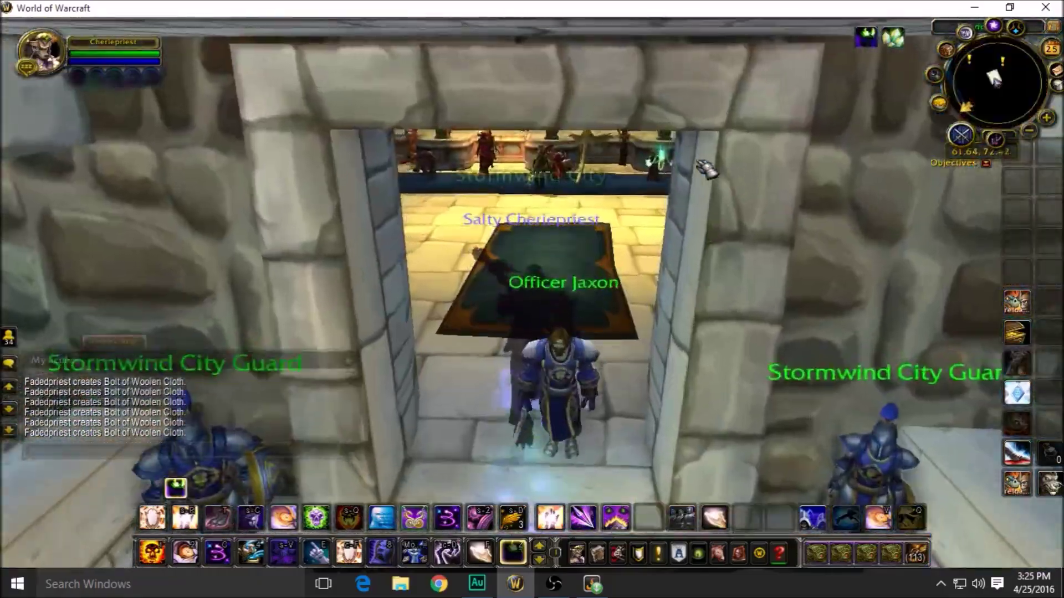
key("w")
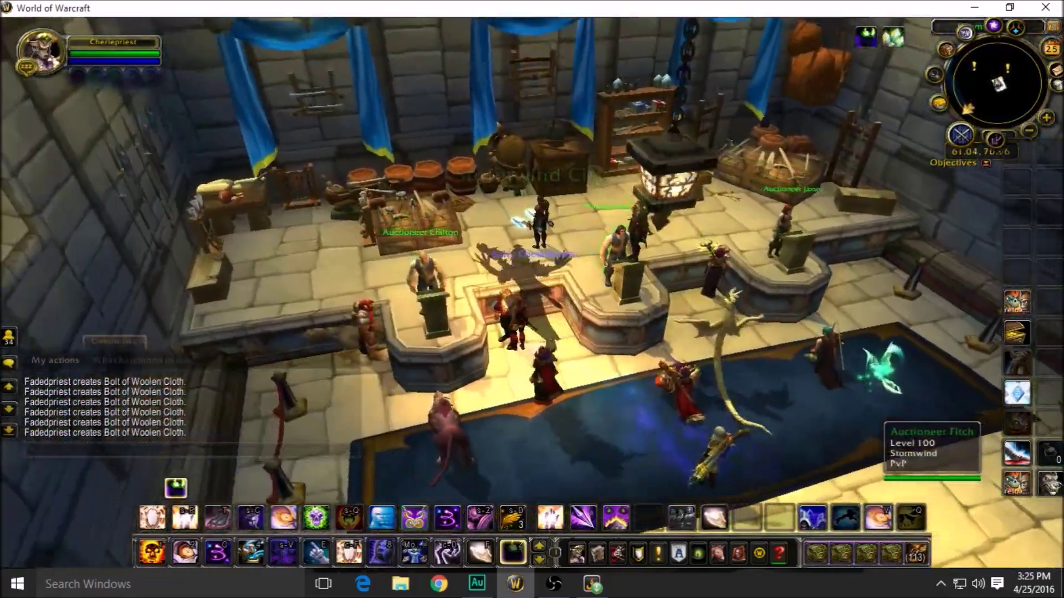
right_click(355, 463)
type("a")
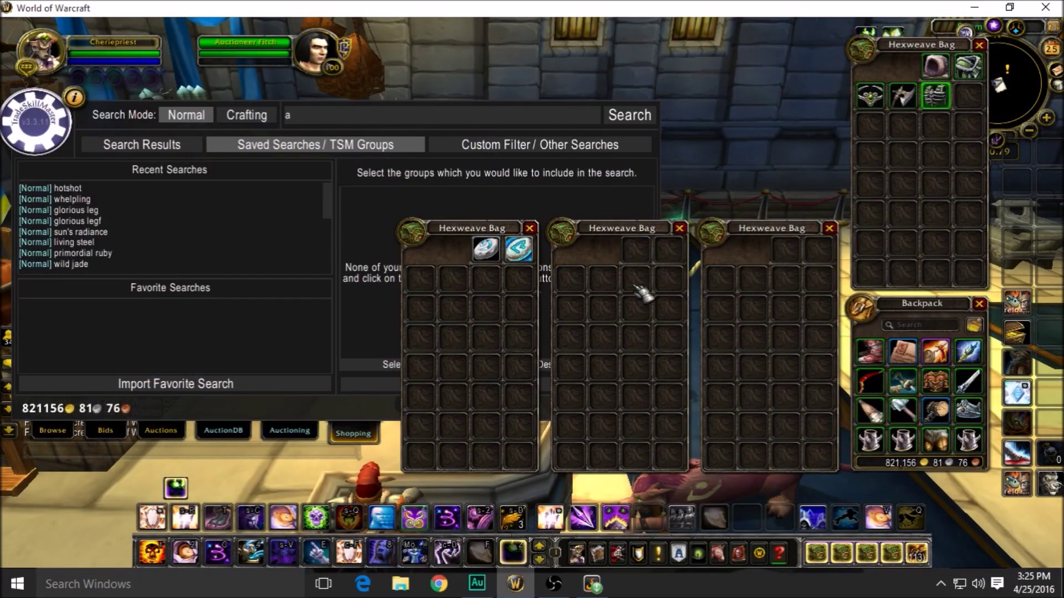
Step: Run an Auctioning post scan for the "sadf" group
left_click(418, 108)
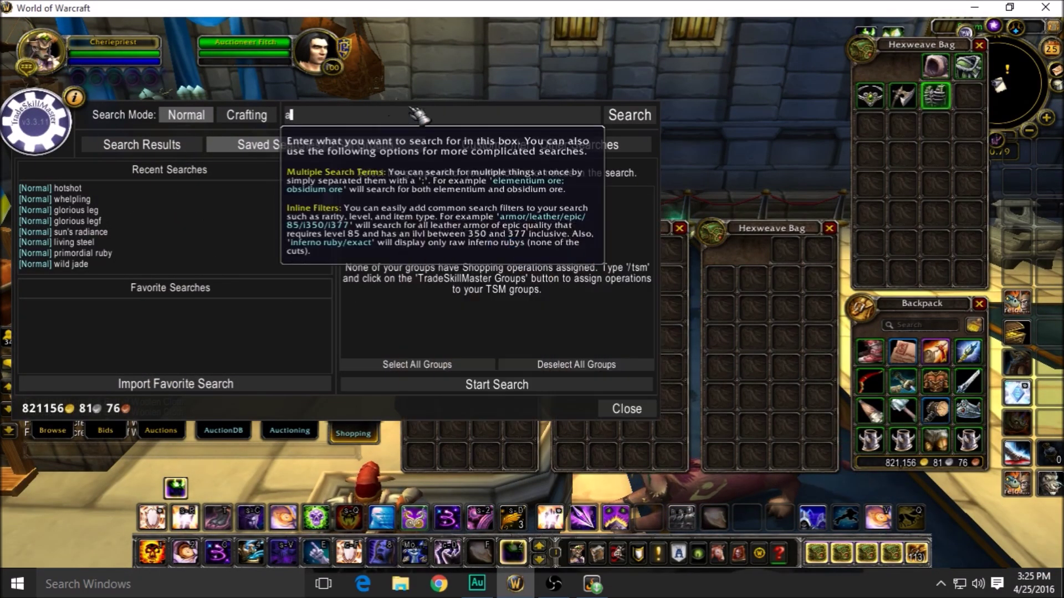
left_click(294, 432)
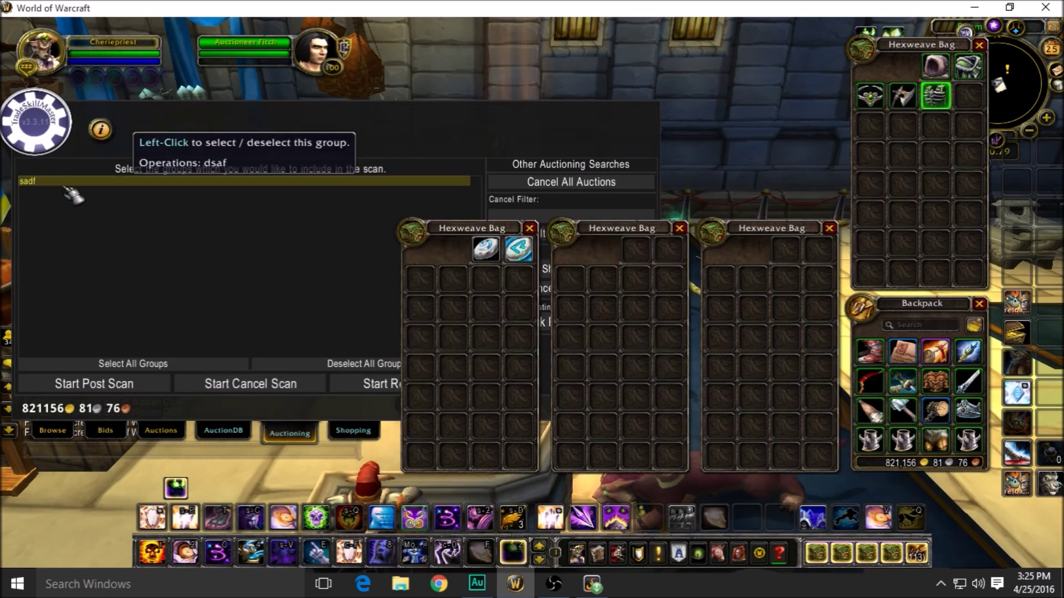
left_click(131, 384)
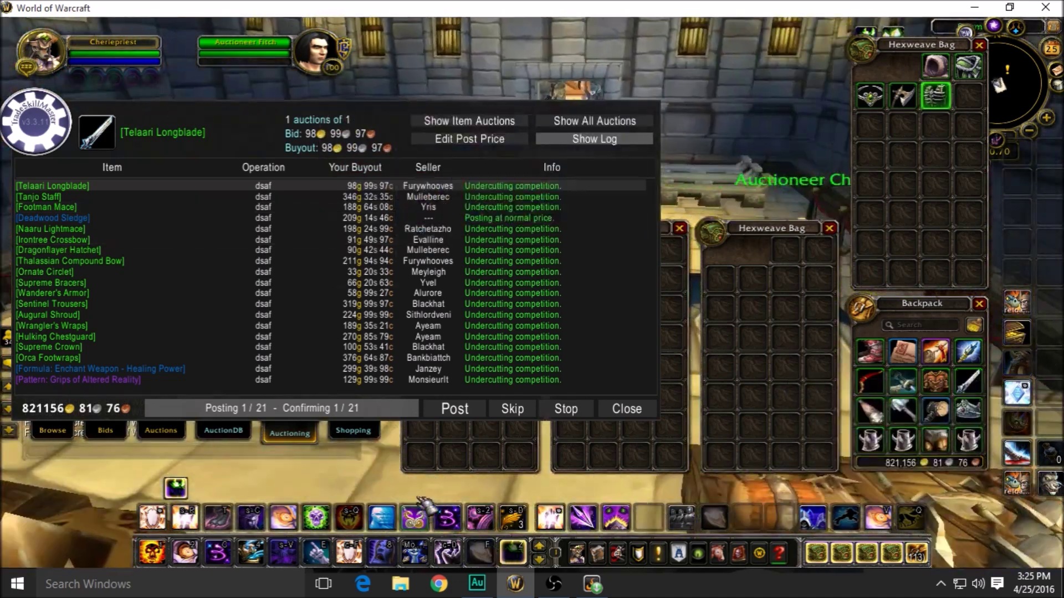
Step: Post all the scanned items, from Telaari Longblade through Pattern: Grips of Altered Reality, as auctions
left_click(447, 410)
left_click(452, 413)
left_click(456, 418)
left_click(455, 413)
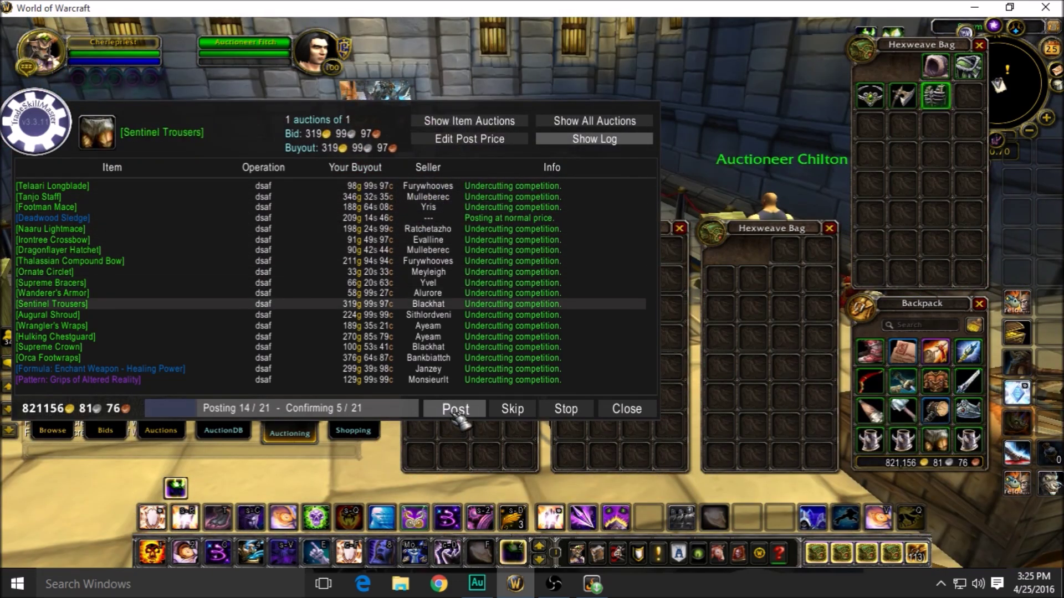
left_click(456, 413)
left_click(455, 413)
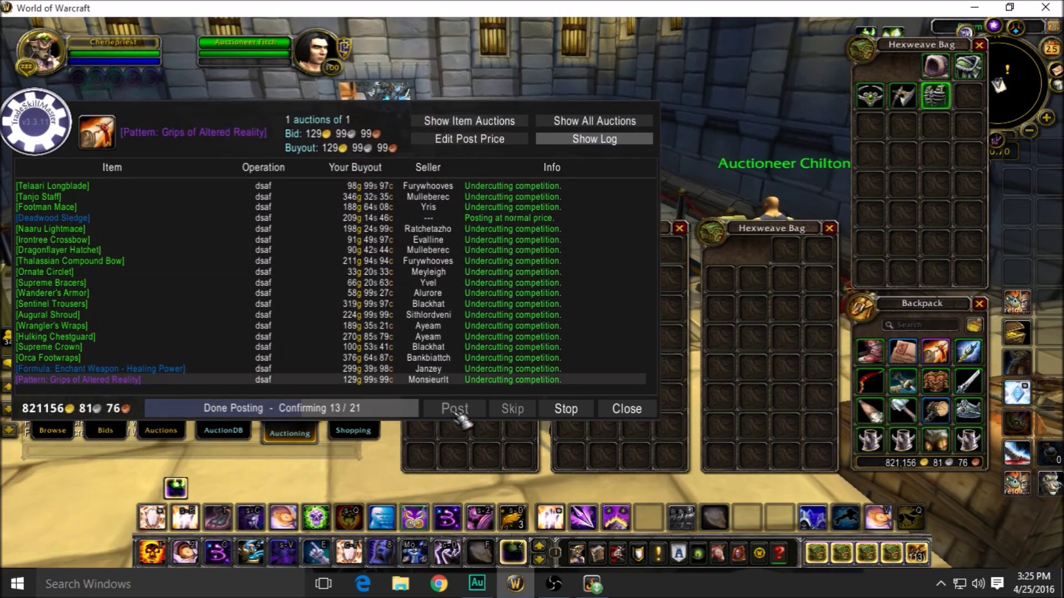
Step: Close the auction window and the bags, and walk out of the auction house into the Trade District
key("Escape")
key("w")
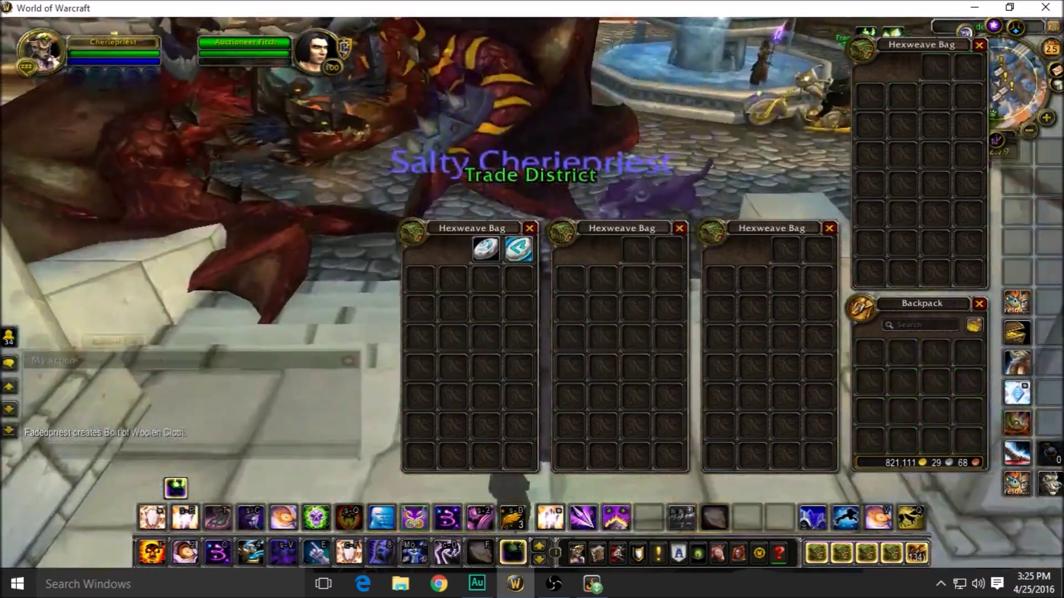
key("b")
key("w")
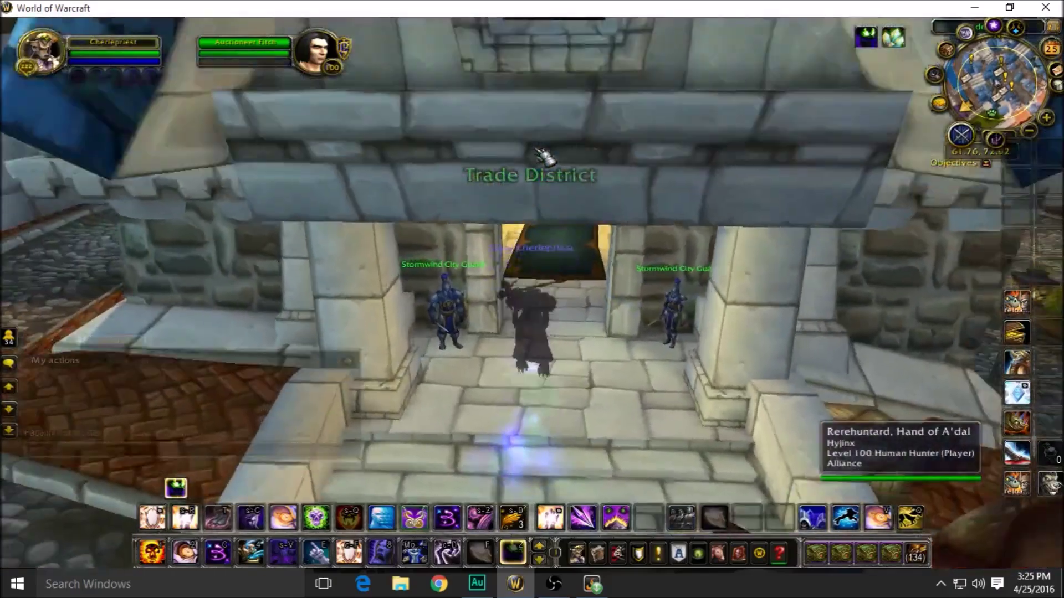
Step: Walk back into the Stormwind auction house and open the group management view of TradeSkillMaster
key("w")
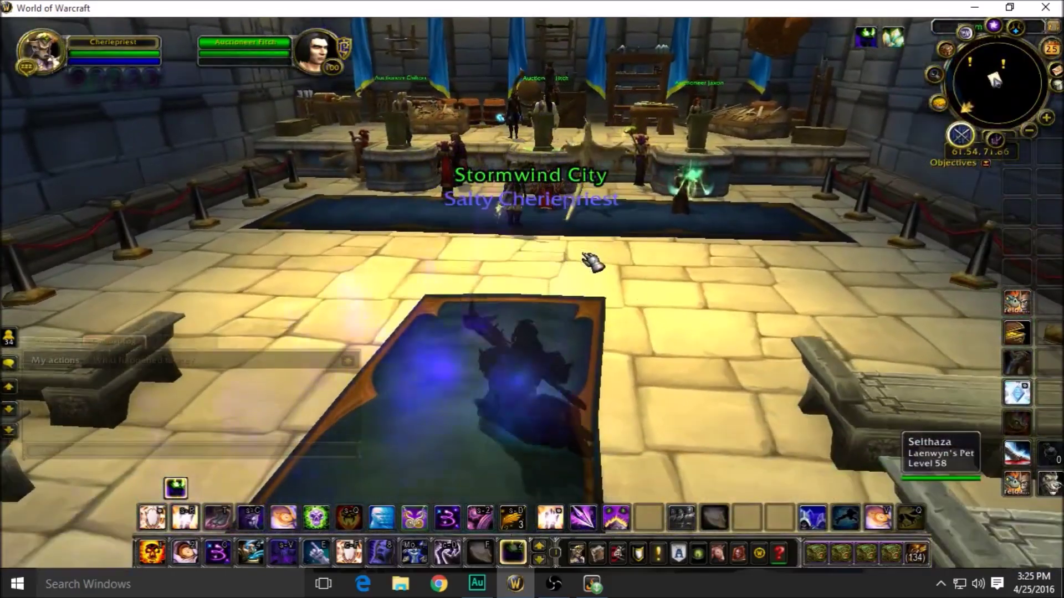
key("w")
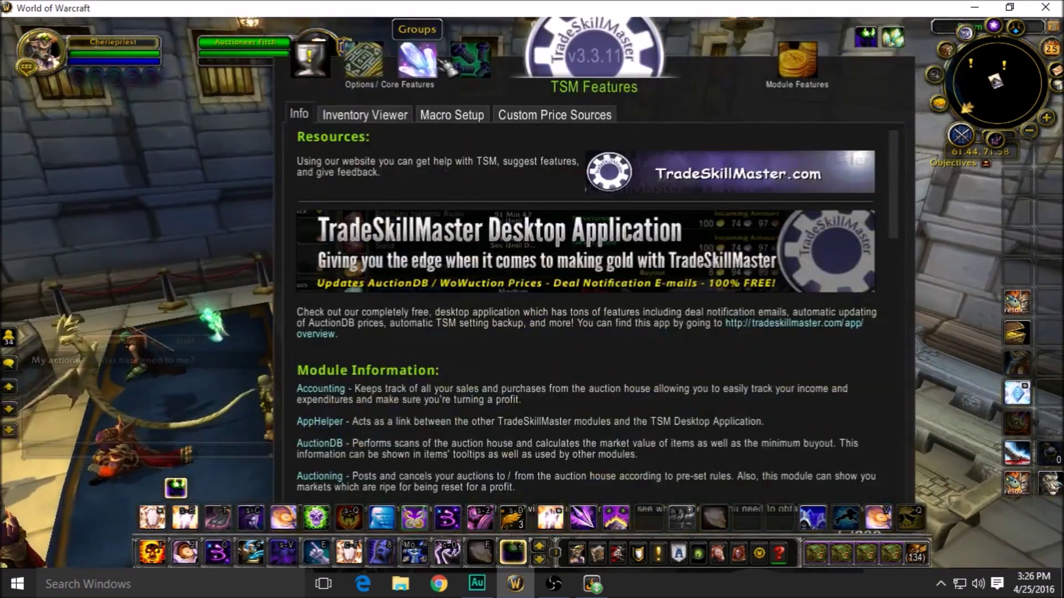
left_click(437, 62)
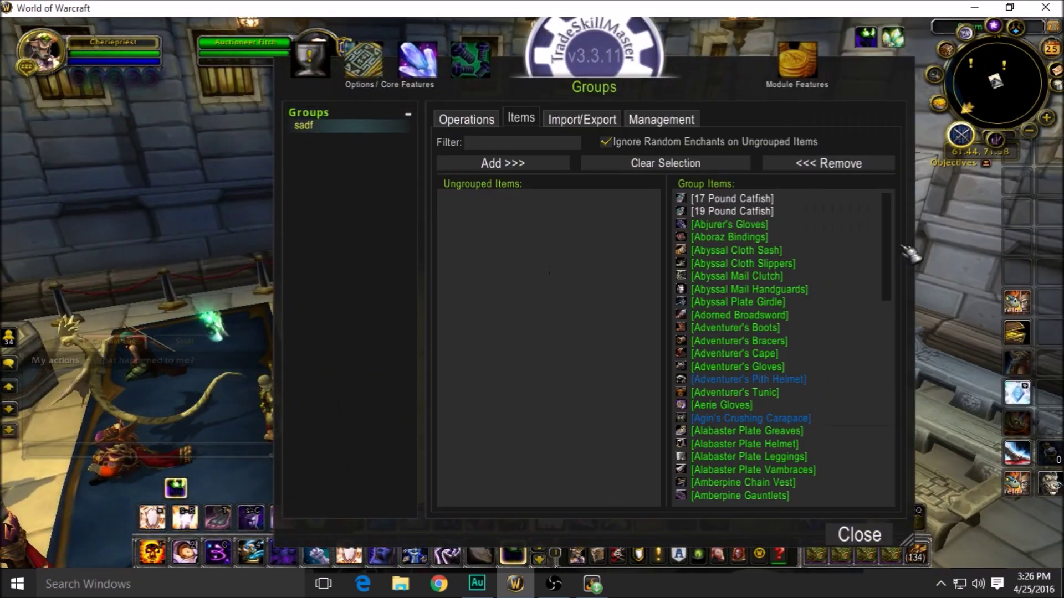
Step: Review the posting settings of the "sadf" group's Auctioning operation, and close the TradeSkillMaster window
left_click(477, 119)
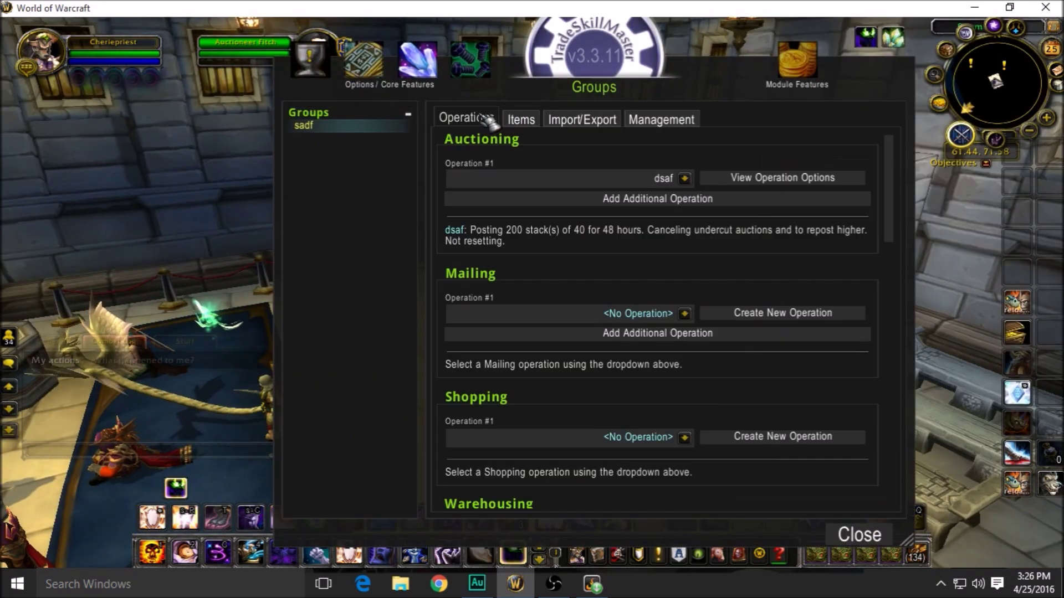
left_click(782, 178)
left_click(510, 147)
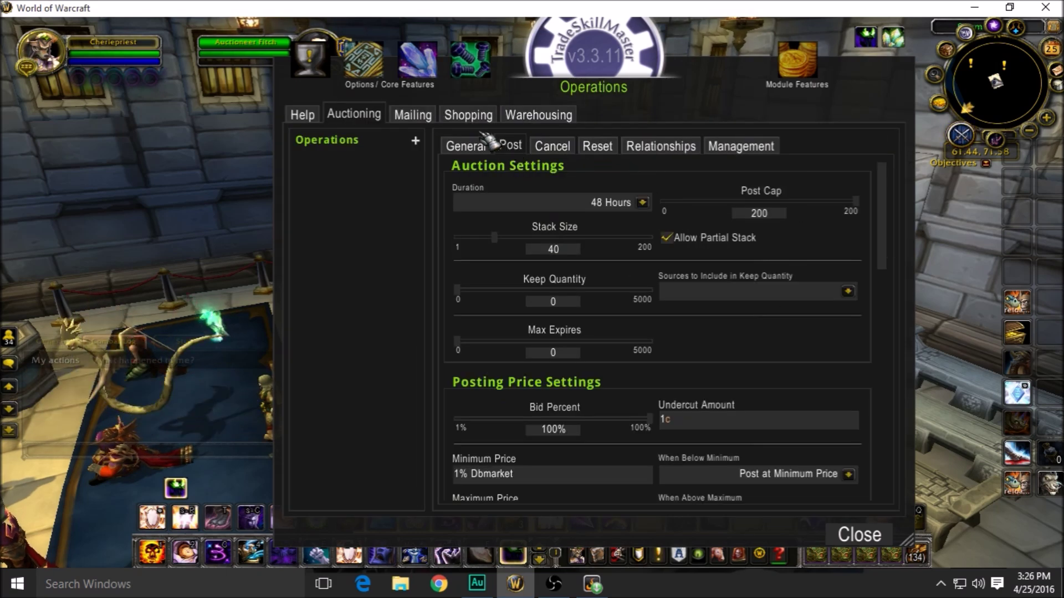
scroll(672, 390, "down", 3)
scroll(713, 339, "up", 3)
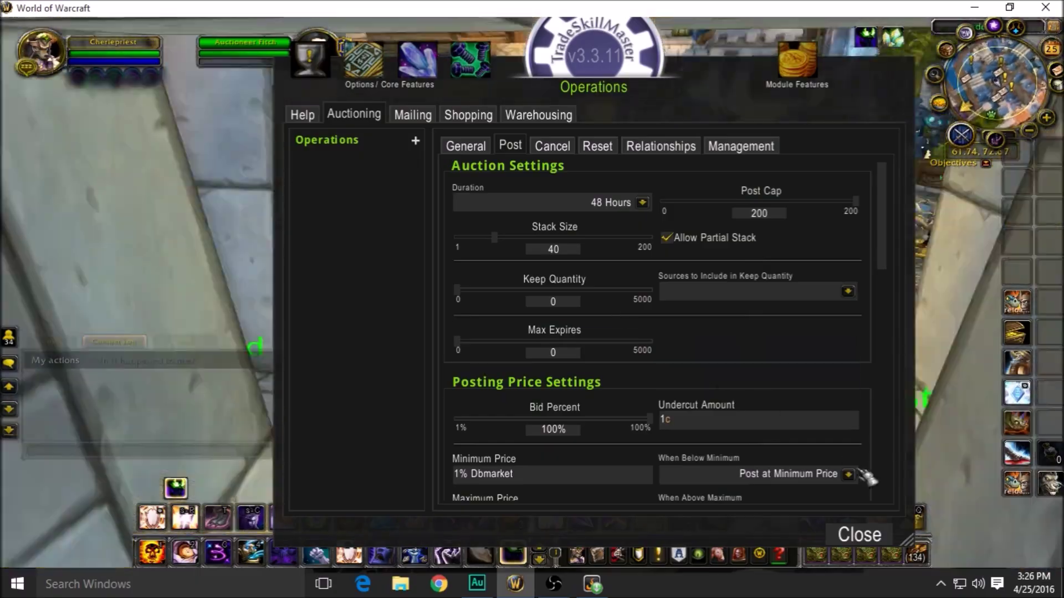
left_click(859, 535)
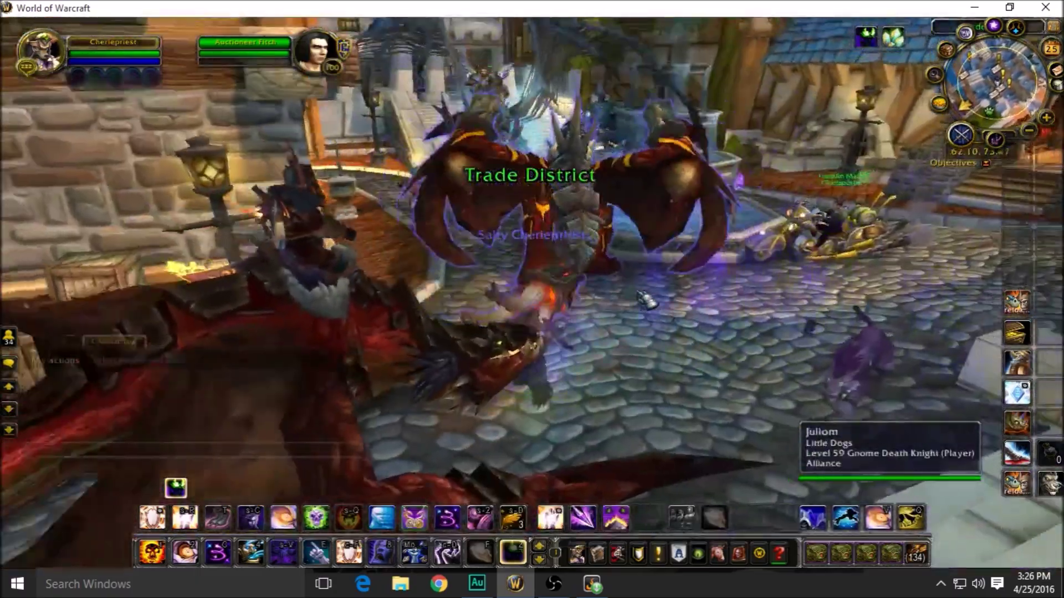
Step: Walk the character through the Trade District past the fountain, and switch to Open Broadcaster Software
key("w")
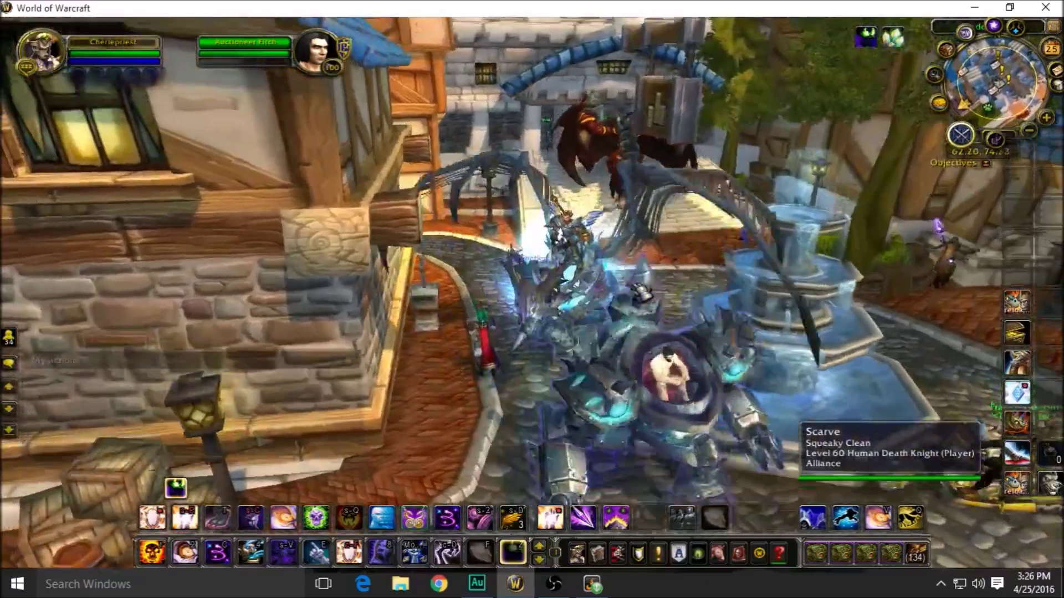
key("d")
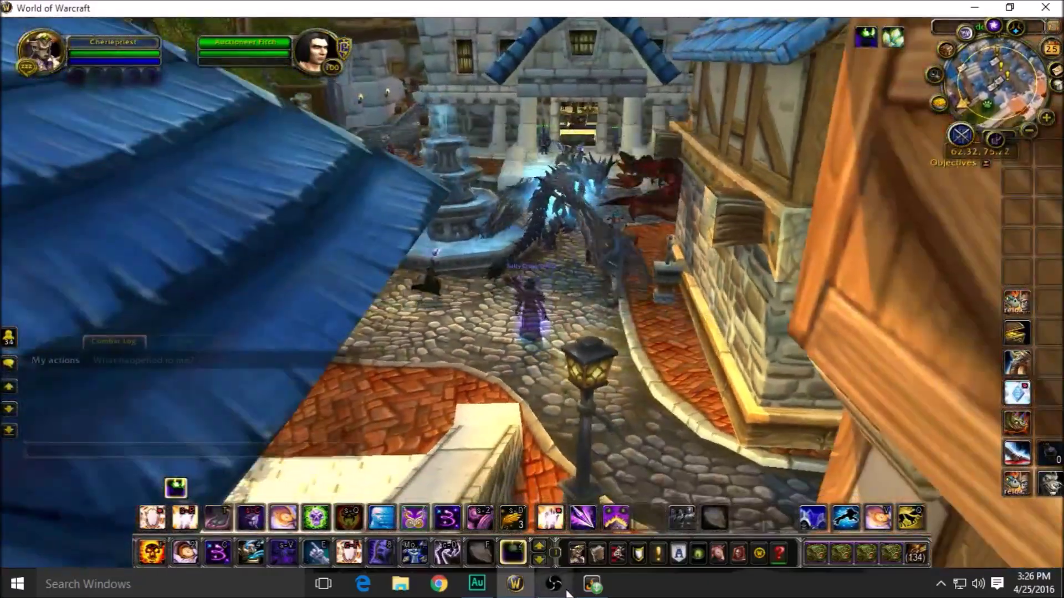
left_click(554, 584)
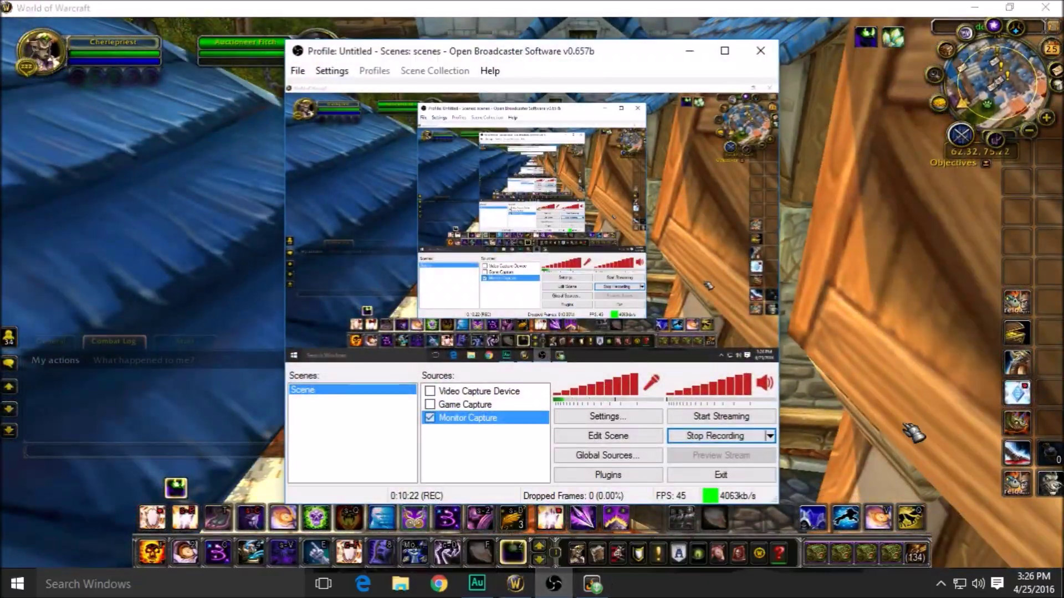